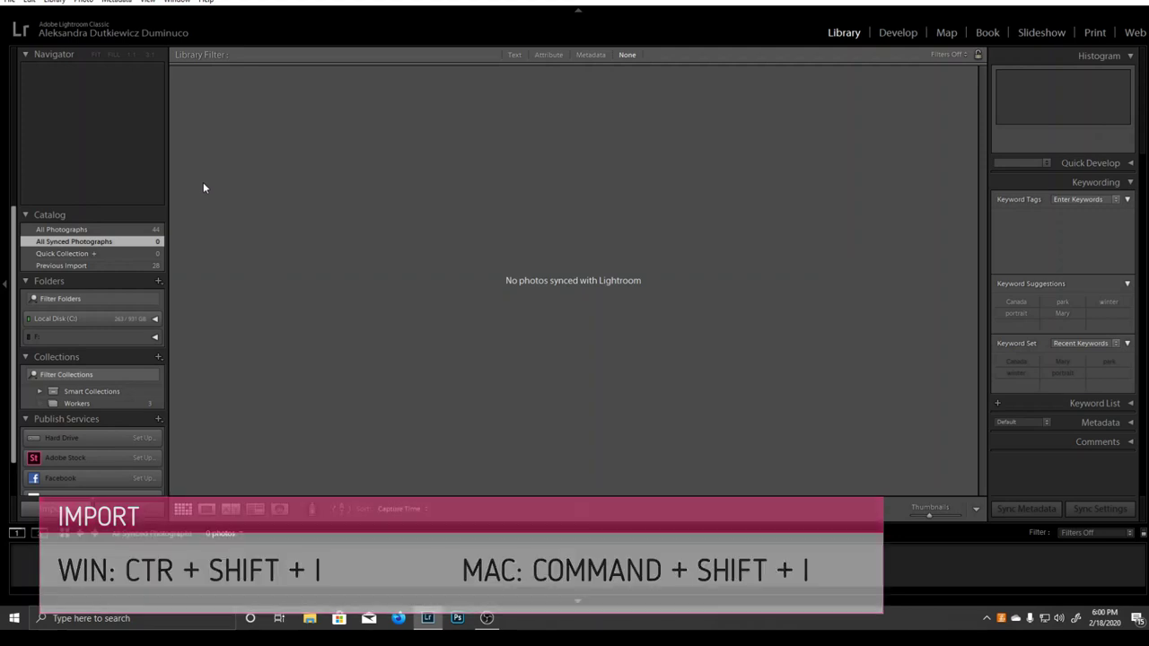
Step: Open the File menu from the Library module's menu bar
{"action": "left_click", "coordinate": [8, 2]}
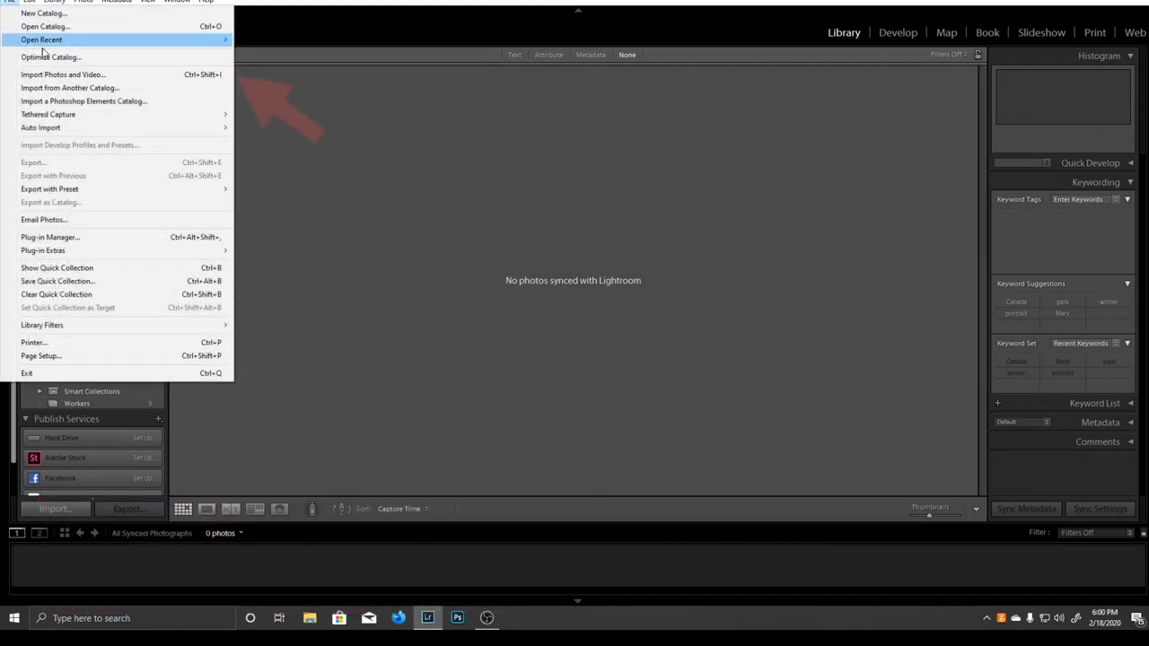
Step: Start a photo and video import with the Ola Photography folder as the source
{"action": "left_click", "coordinate": [127, 77]}
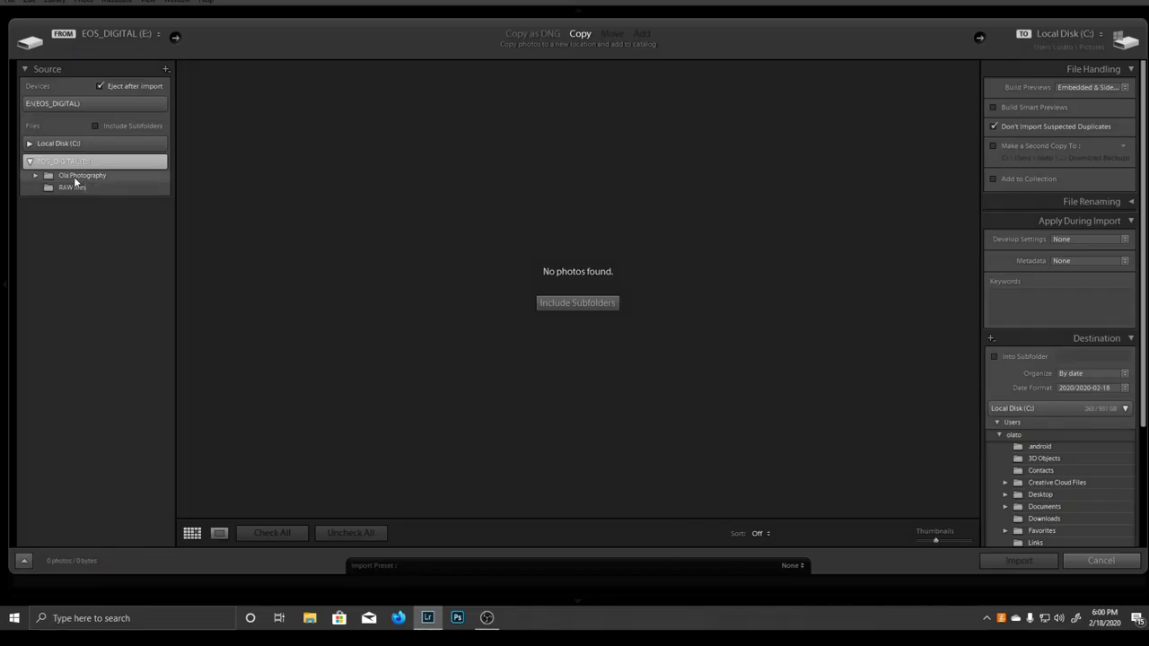
{"action": "left_click", "coordinate": [211, 352]}
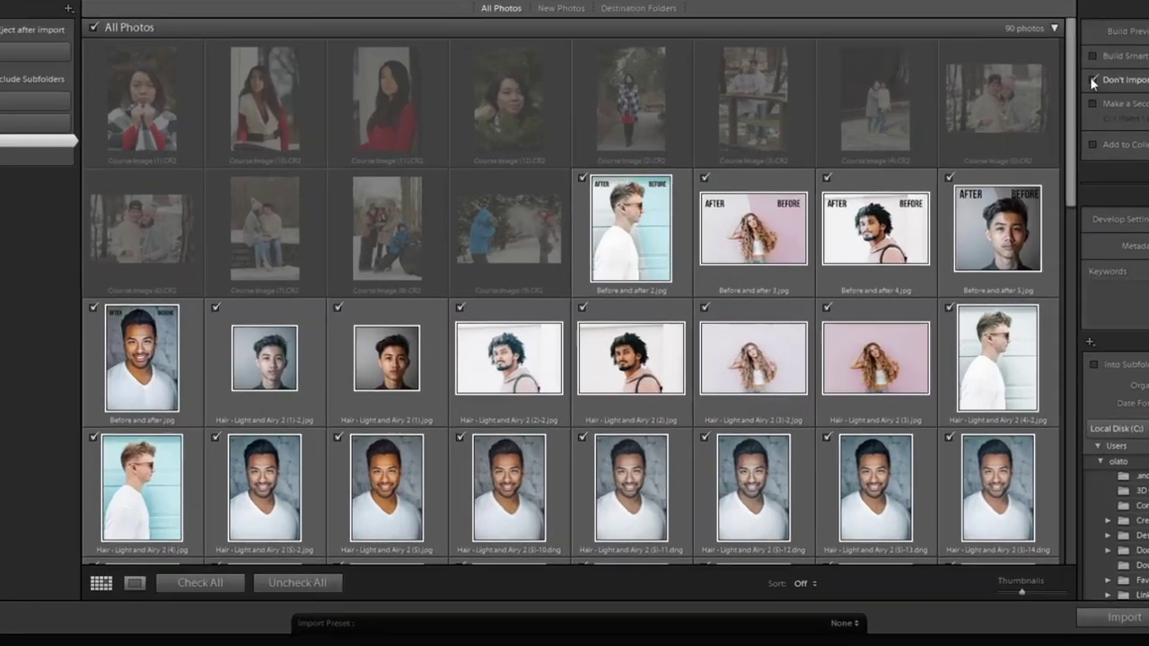
Step: Allow suspected duplicates and uncheck Before and after 2.jpg, 3.jpg and 4.jpg
{"action": "left_click", "coordinate": [1093, 79]}
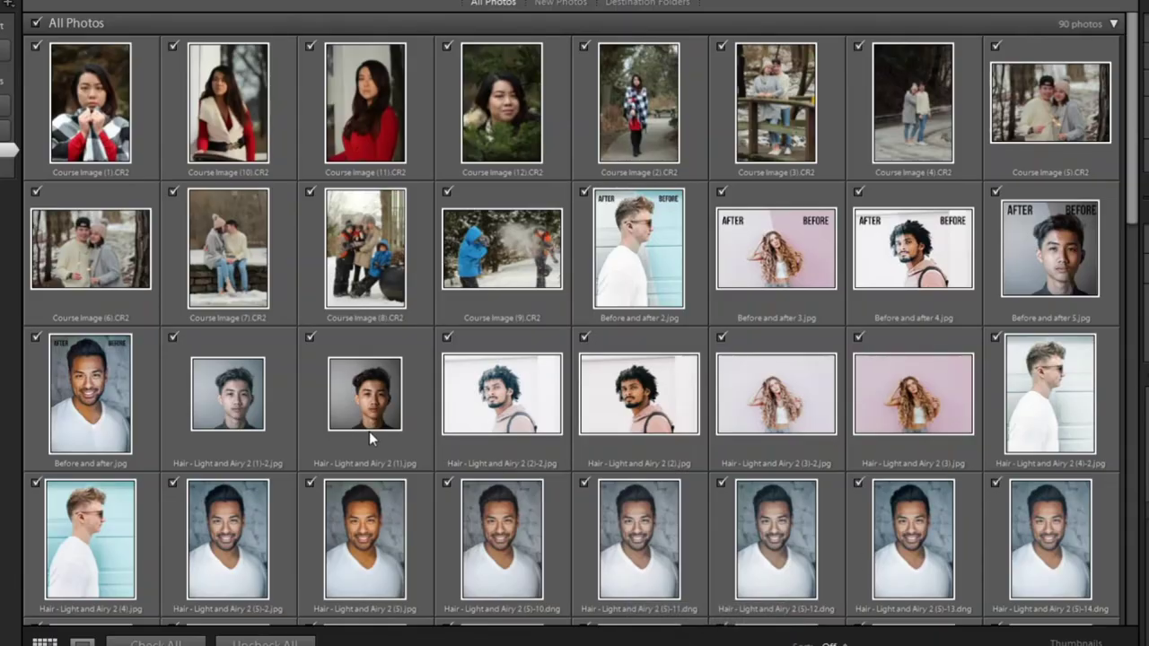
{"action": "scroll", "coordinate": [369, 432], "scroll_direction": "down", "scroll_amount": 5}
{"action": "scroll", "coordinate": [363, 388], "scroll_direction": "up", "scroll_amount": 5}
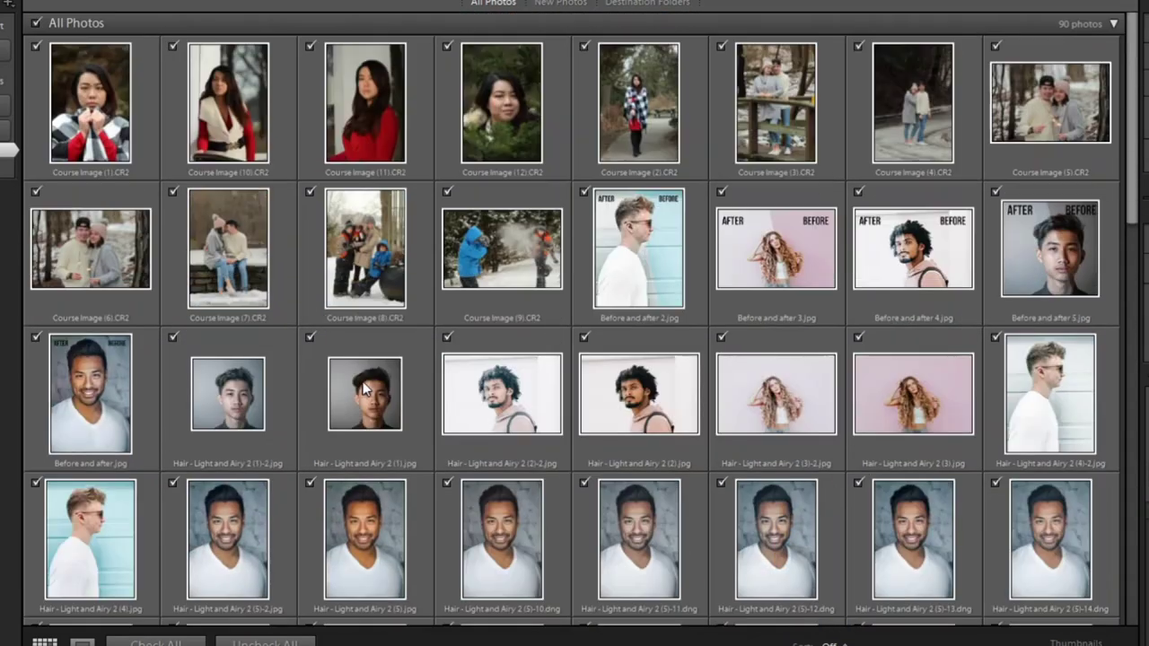
{"action": "left_click", "coordinate": [585, 191]}
{"action": "left_click", "coordinate": [721, 191]}
{"action": "left_click", "coordinate": [860, 192]}
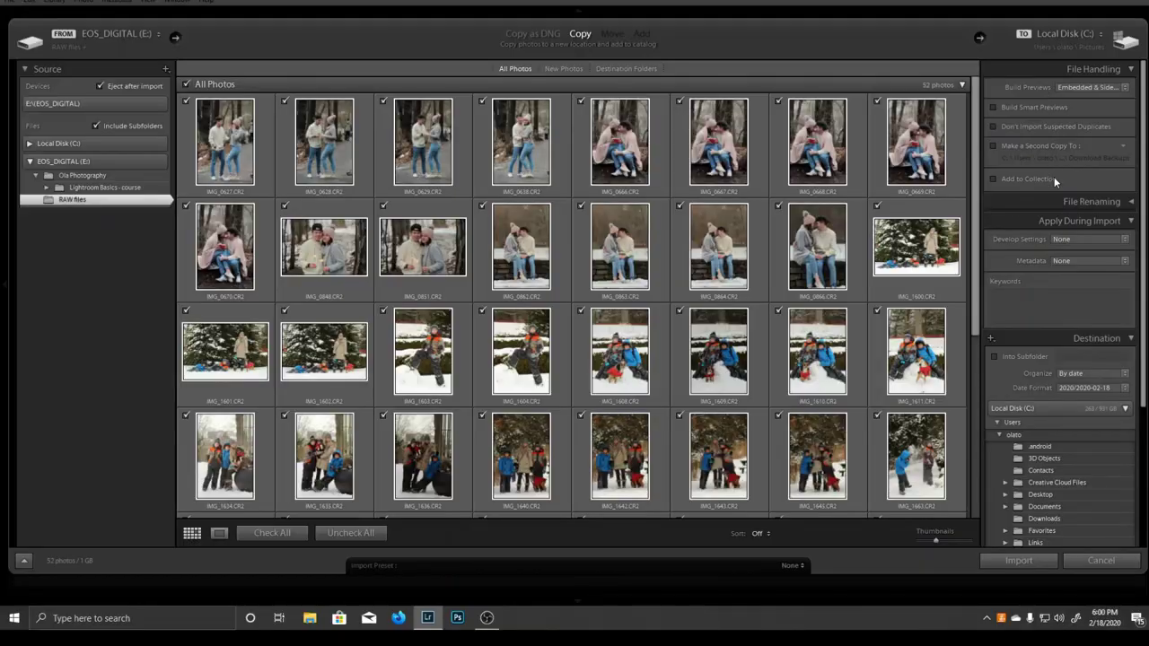
Step: Expand the File Renaming panel and place the caret in the Apply During Import Keywords field
{"action": "scroll", "coordinate": [993, 492], "scroll_direction": "down", "scroll_amount": 4}
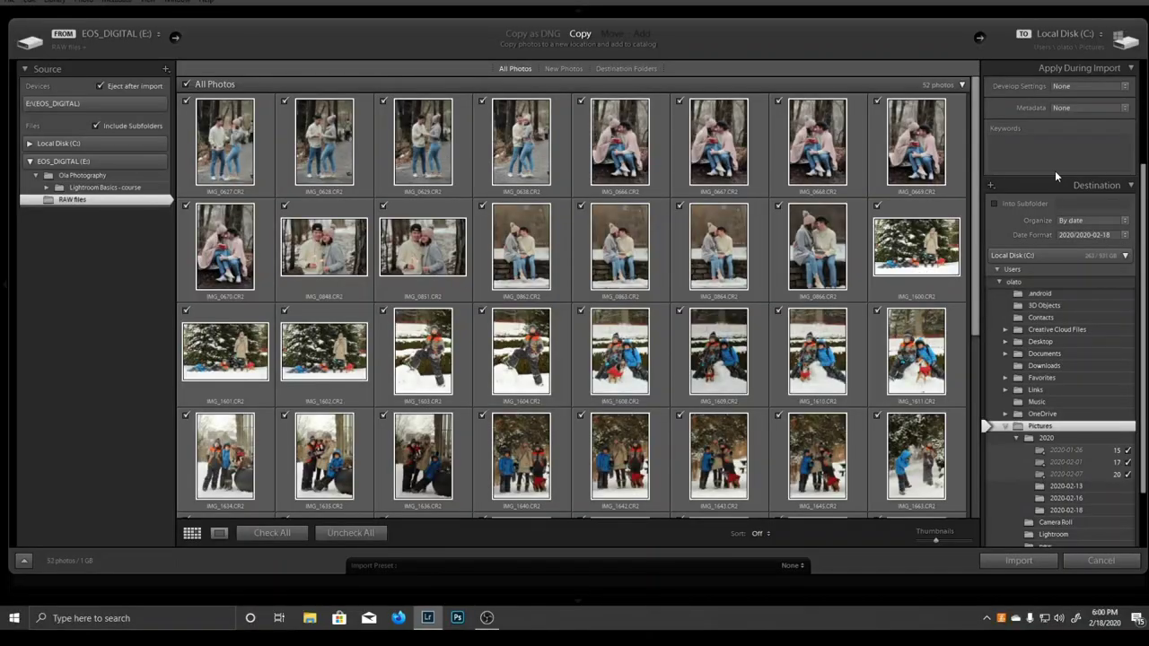
{"action": "scroll", "coordinate": [1063, 120], "scroll_direction": "up", "scroll_amount": 5}
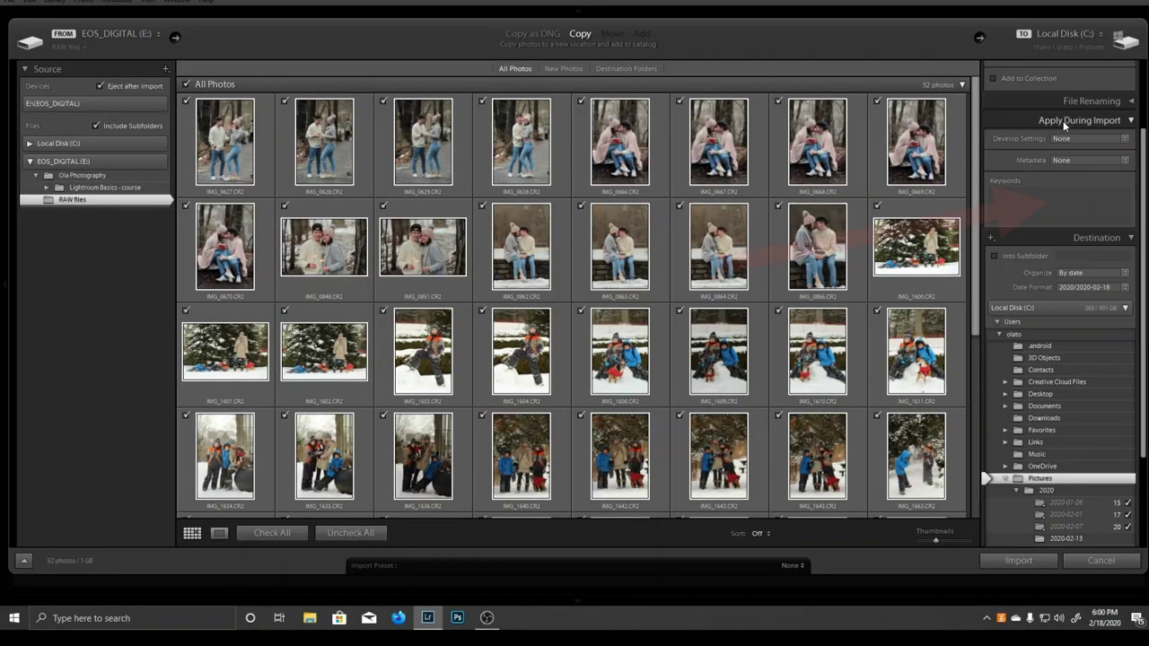
{"action": "left_click", "coordinate": [1131, 205]}
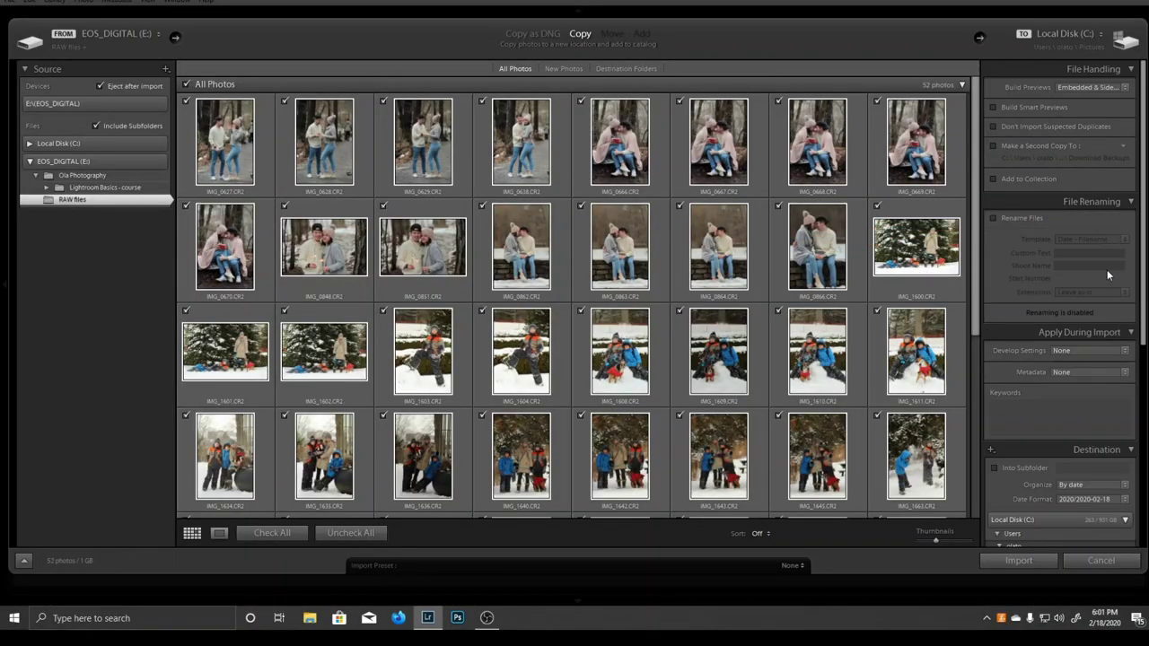
{"action": "left_click", "coordinate": [1040, 417]}
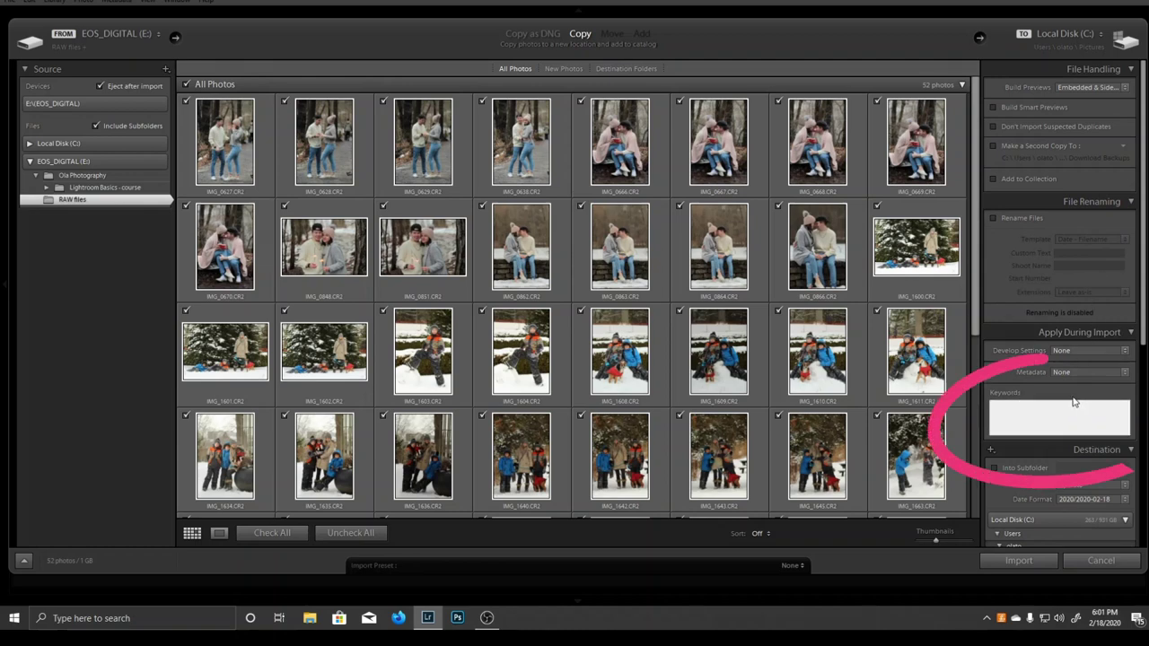
{"action": "mouse_move", "coordinate": [981, 238]}
{"action": "left_mouse_down"}
{"action": "mouse_move", "coordinate": [977, 437]}
{"action": "mouse_move", "coordinate": [965, 226]}
{"action": "left_mouse_up"}
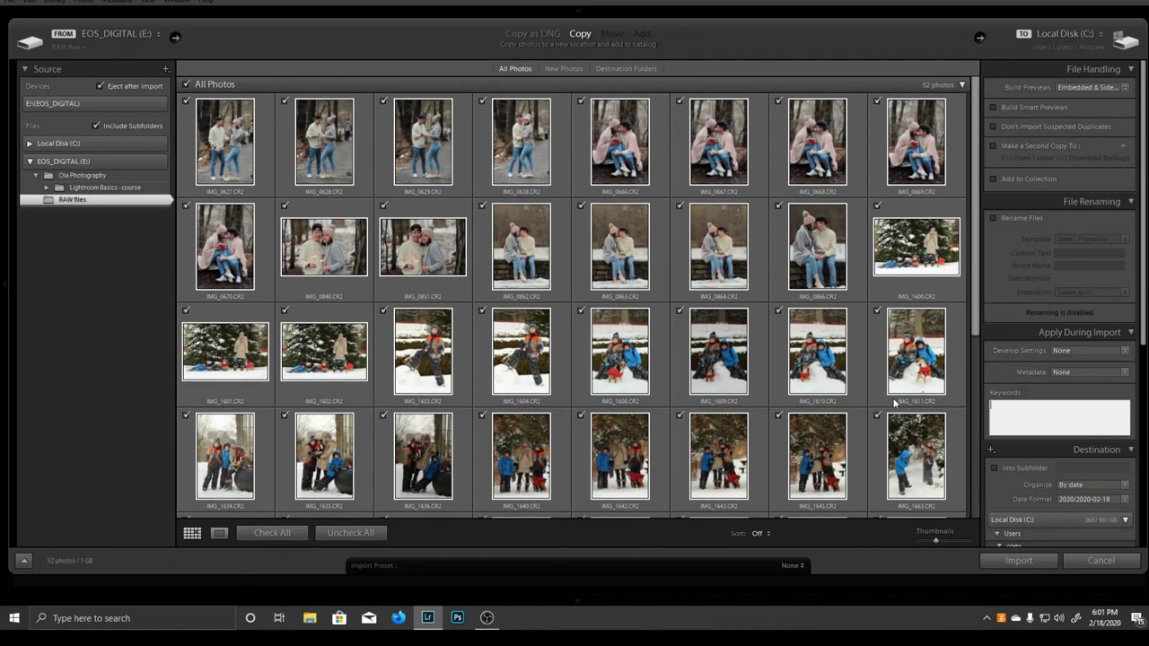
{"action": "left_click", "coordinate": [1026, 414]}
Step: Toggle IMG_0863 and IMG_0862 off and back on, keeping all 52 photos checked
{"action": "left_click", "coordinate": [580, 208]}
{"action": "left_click", "coordinate": [482, 206]}
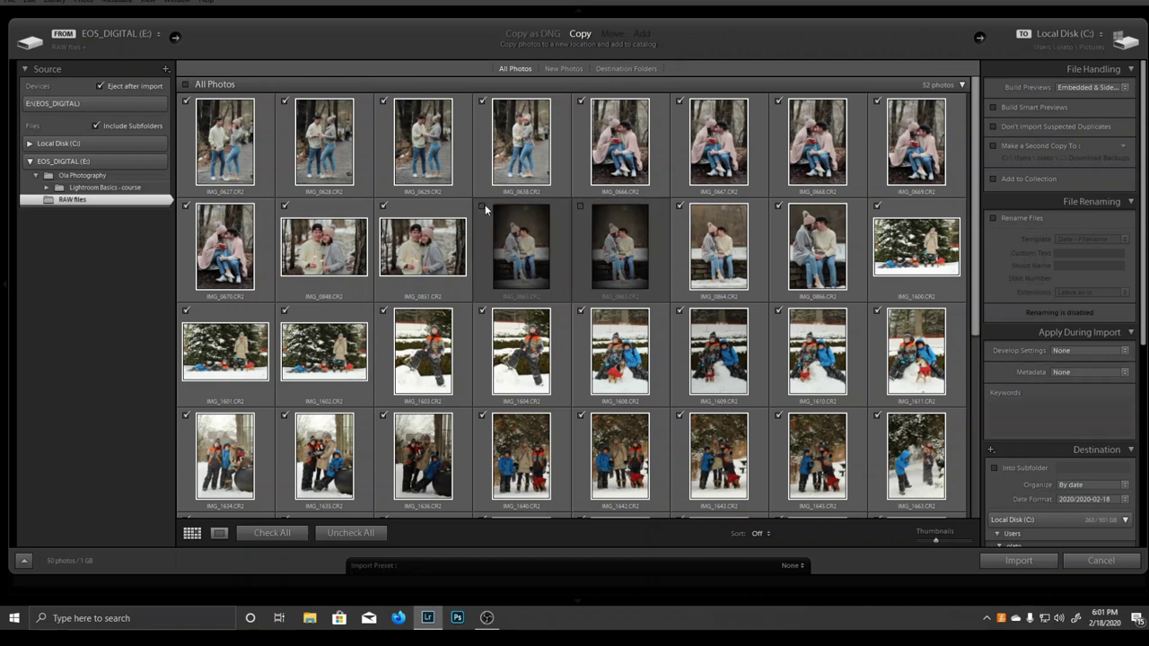
{"action": "left_click", "coordinate": [482, 205]}
{"action": "left_click", "coordinate": [580, 208]}
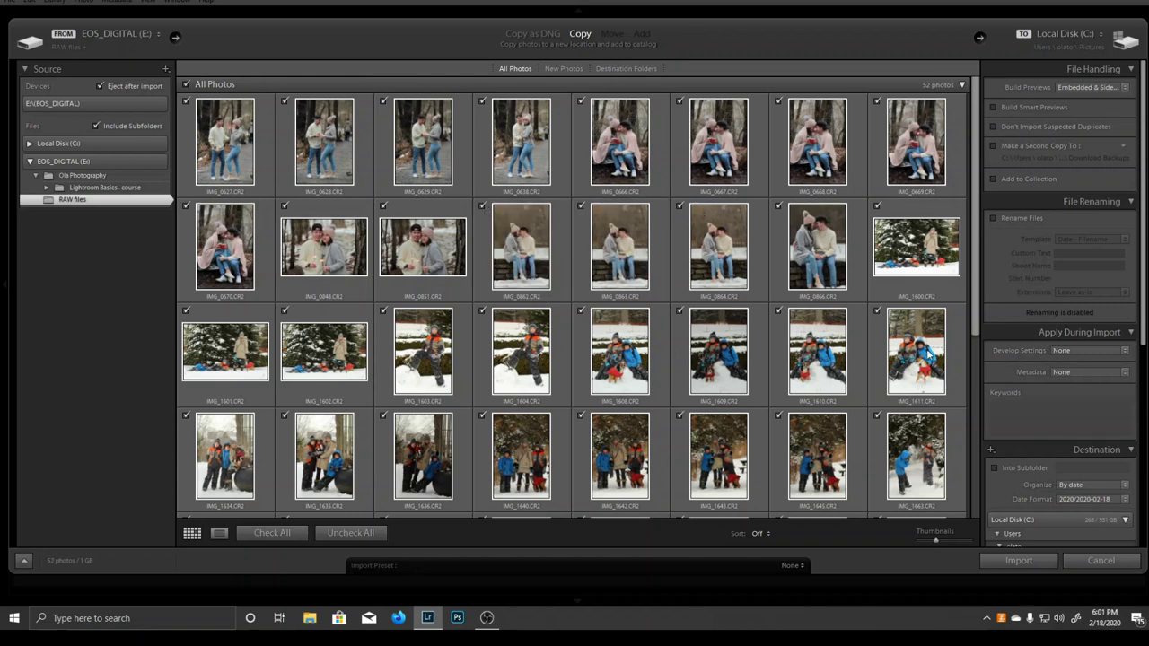
{"action": "left_click", "coordinate": [1025, 408]}
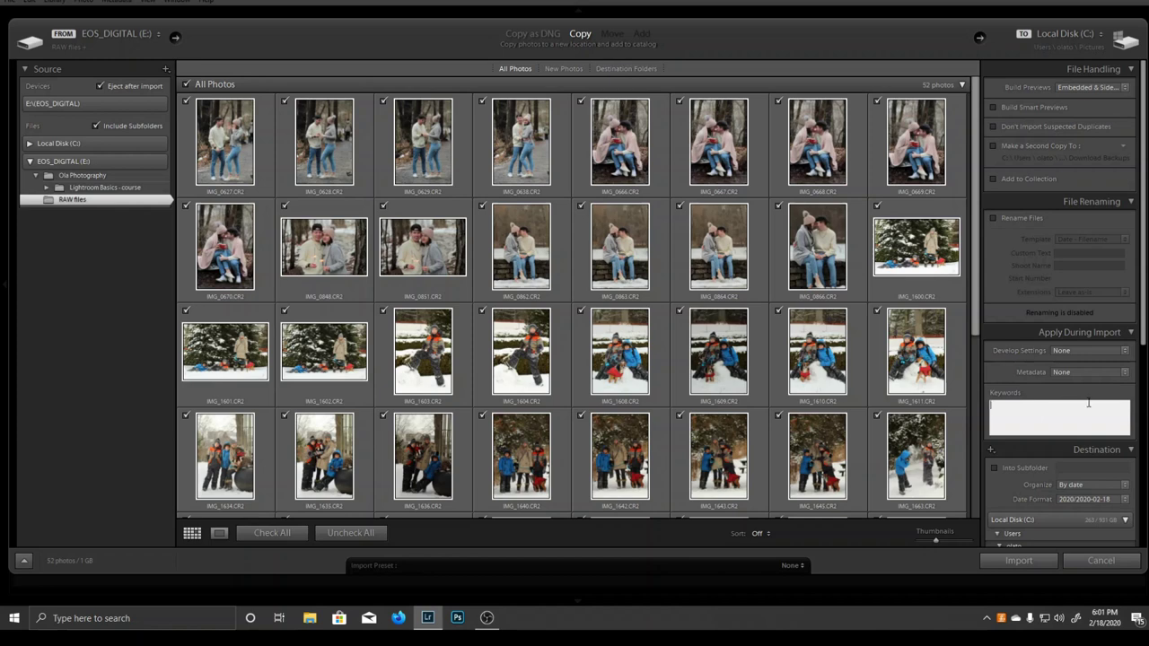
Step: Import the 52 photos with the keywords Canada, winter, park and High Park
{"action": "type", "text": "Canad"}
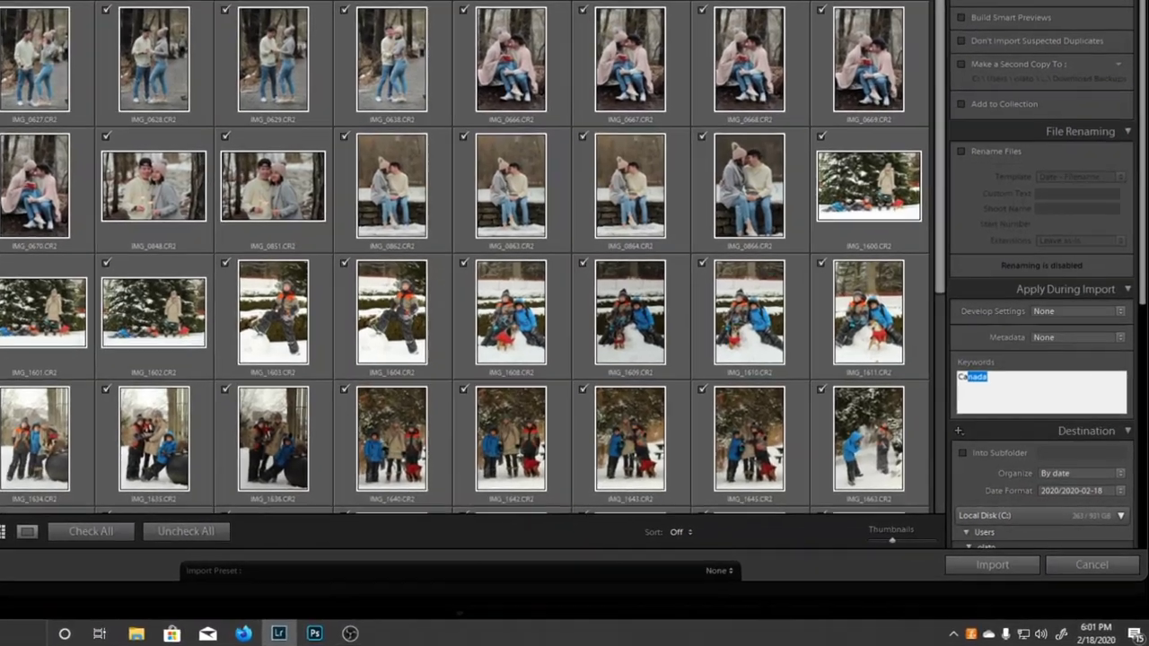
{"action": "type", "text": "a"}
{"action": "key", "text": "Return"}
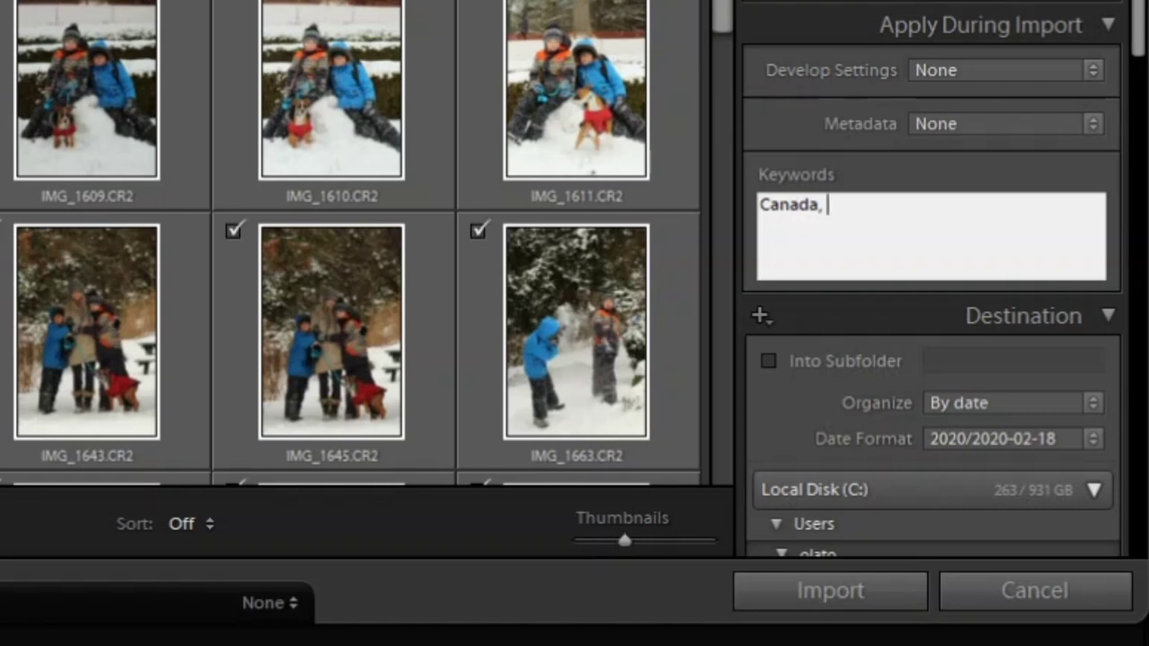
{"action": "type", "text": "winter"}
{"action": "key", "text": "Return"}
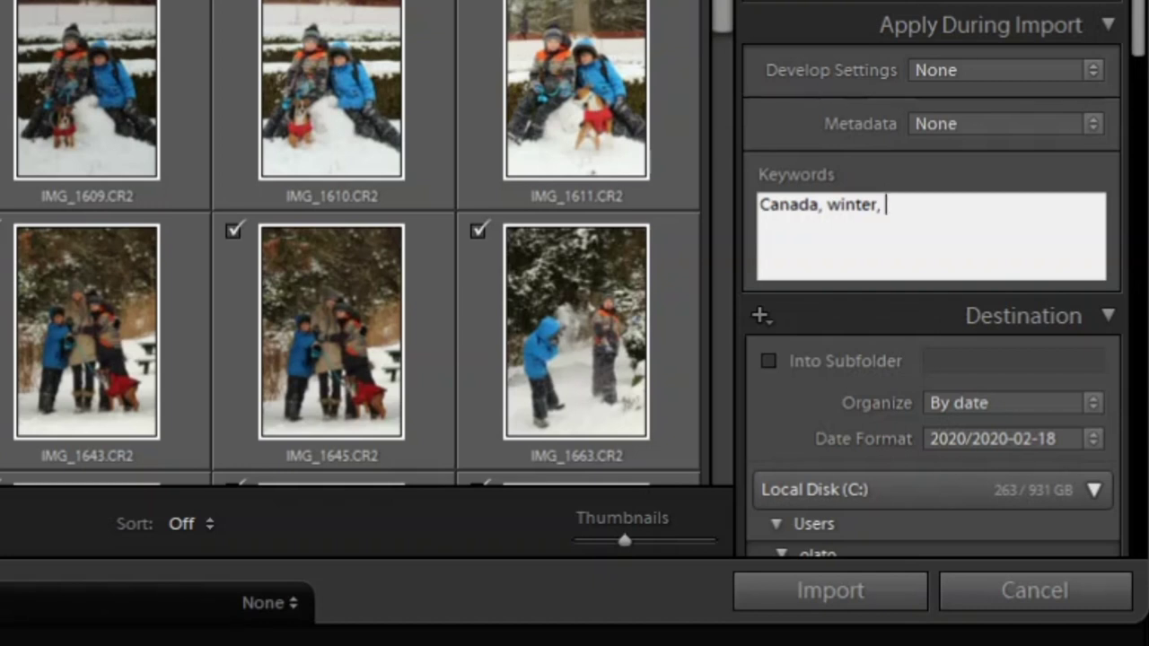
{"action": "type", "text": "park"}
{"action": "key", "text": "Return"}
{"action": "type", "text": ", High Par"}
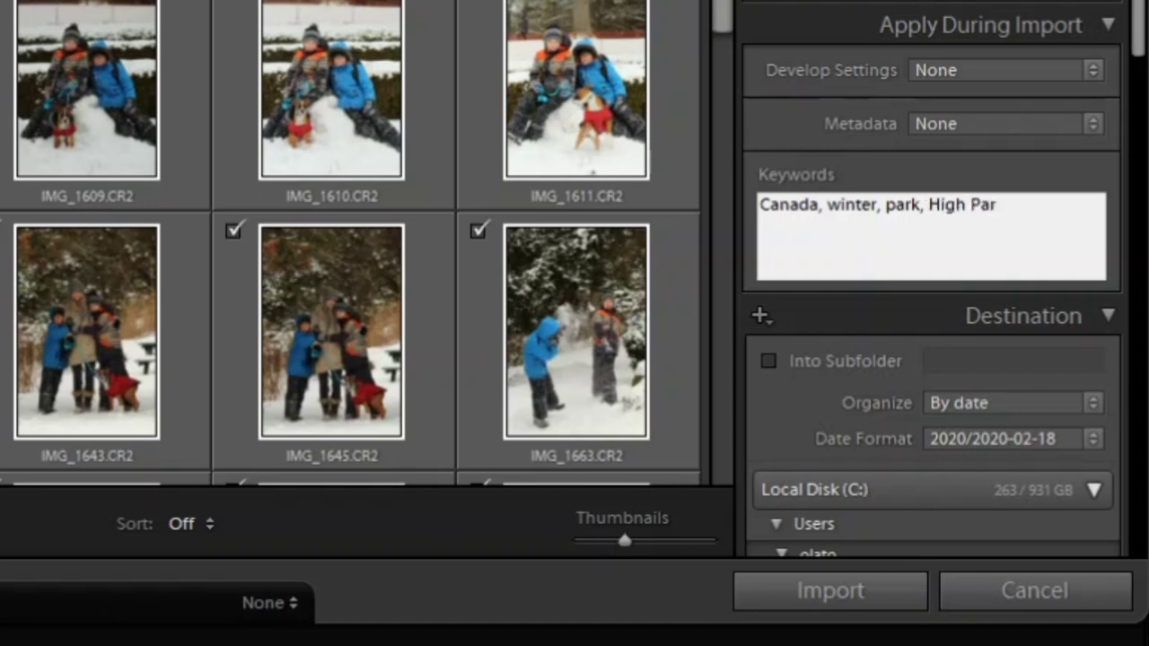
{"action": "type", "text": "k"}
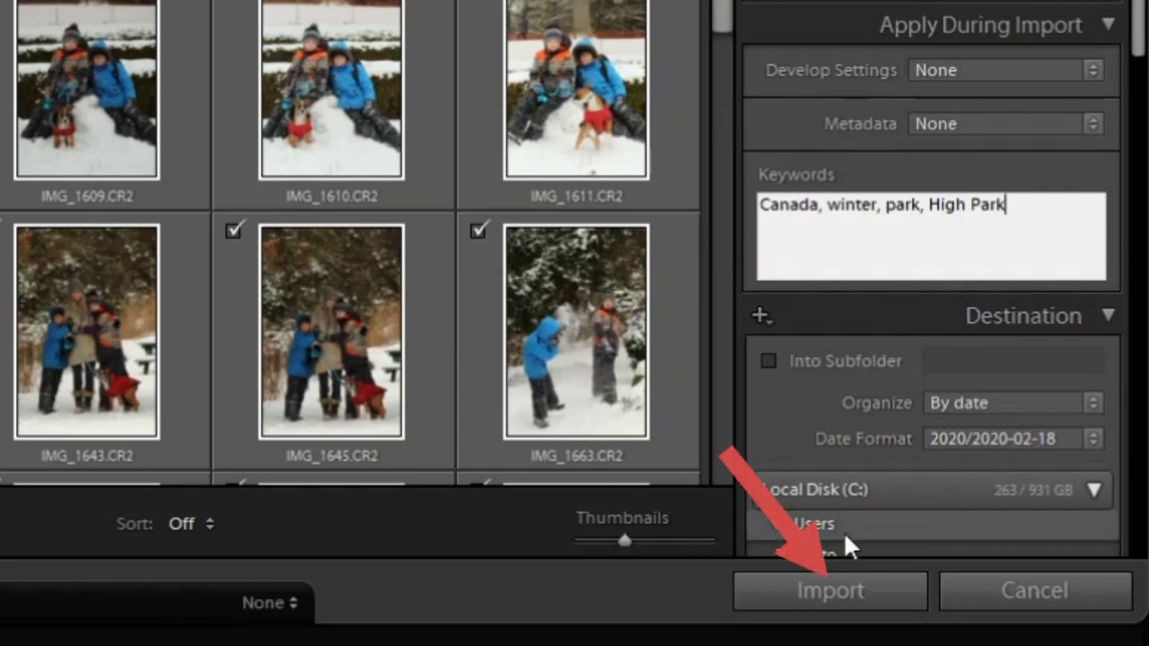
{"action": "left_click", "coordinate": [843, 577]}
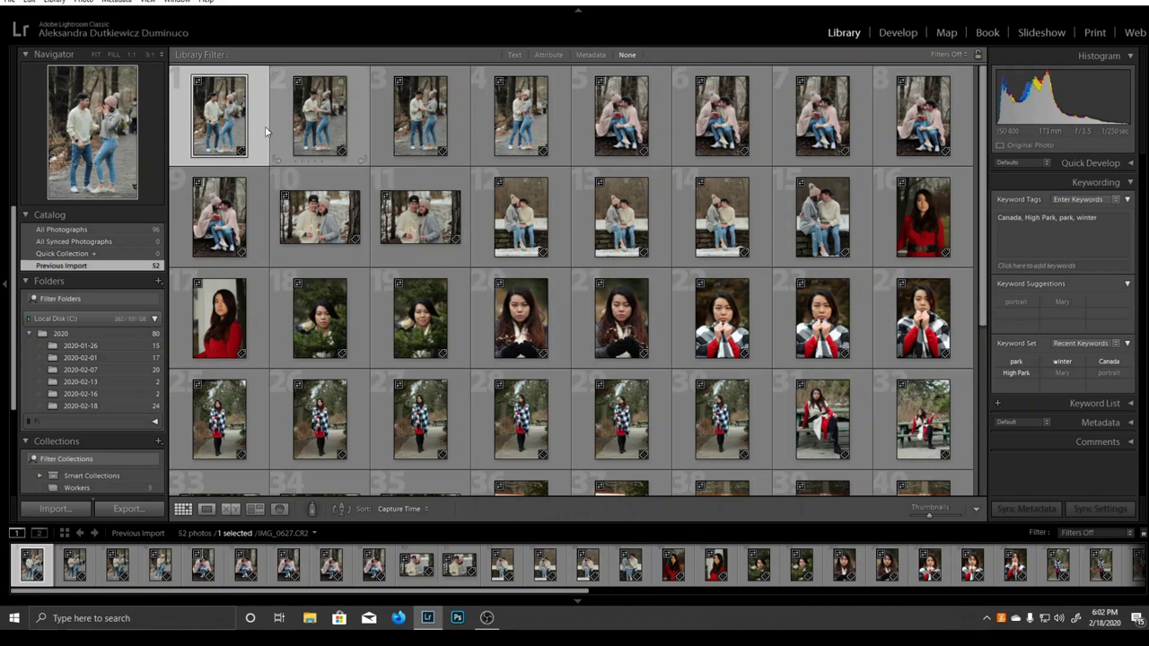
Step: Select portrait photos 16 through 32 and add the model's first name as a keyword
{"action": "left_click", "coordinate": [333, 124]}
{"action": "left_click", "coordinate": [219, 126]}
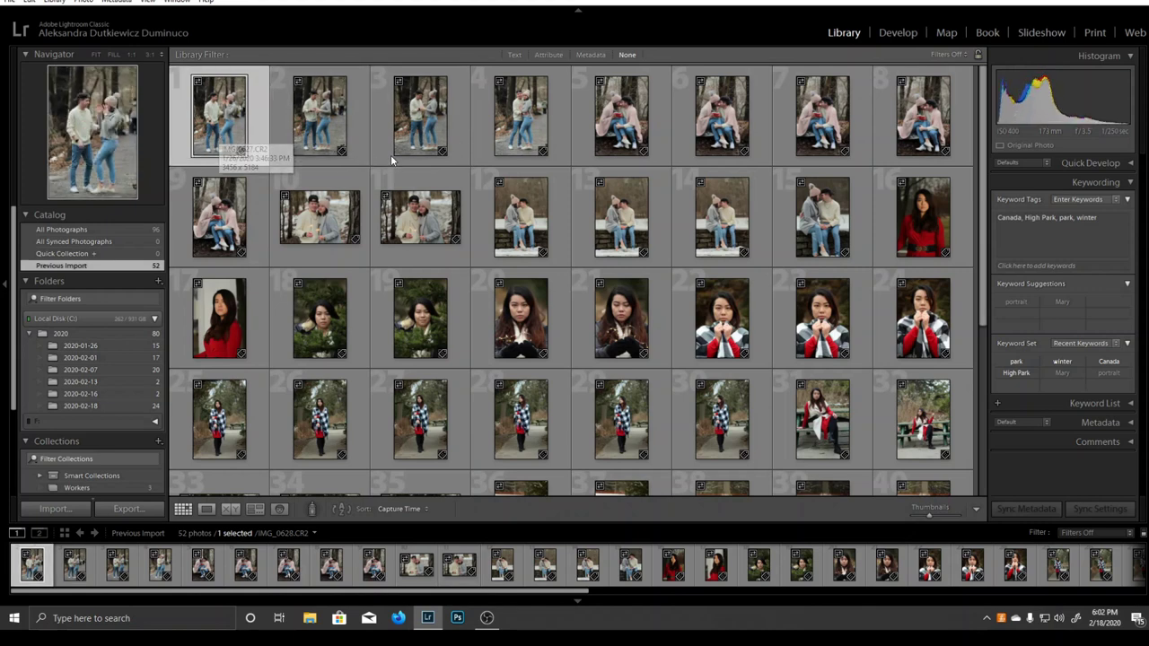
{"action": "left_click", "coordinate": [884, 212]}
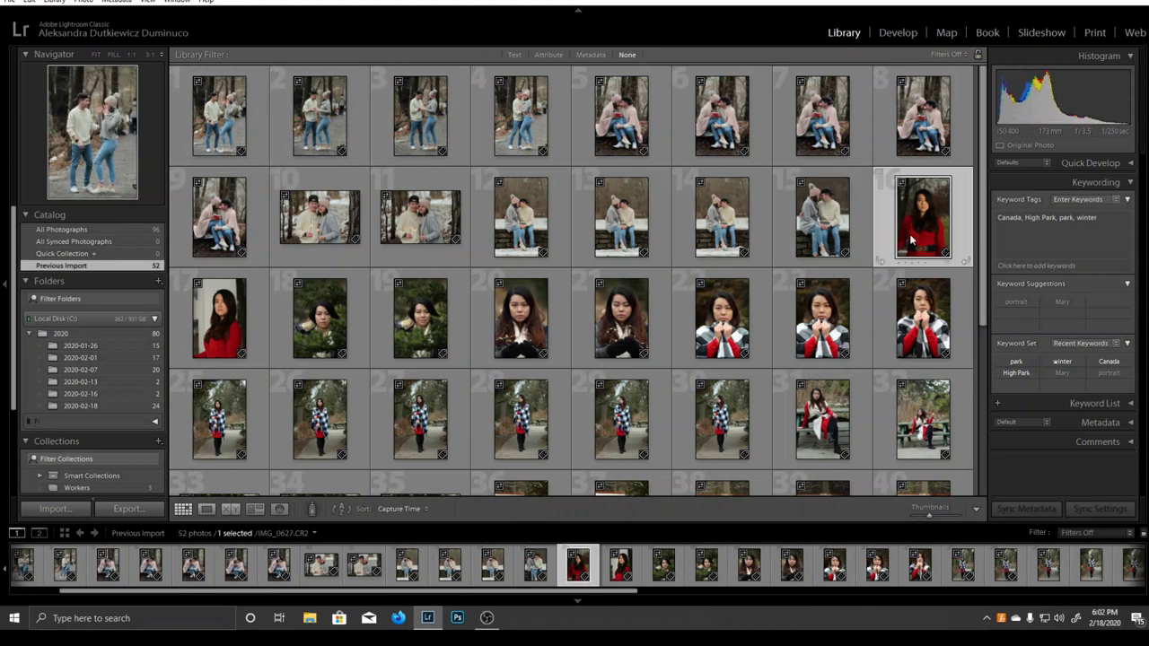
{"action": "scroll", "coordinate": [898, 413], "scroll_direction": "down", "scroll_amount": 1}
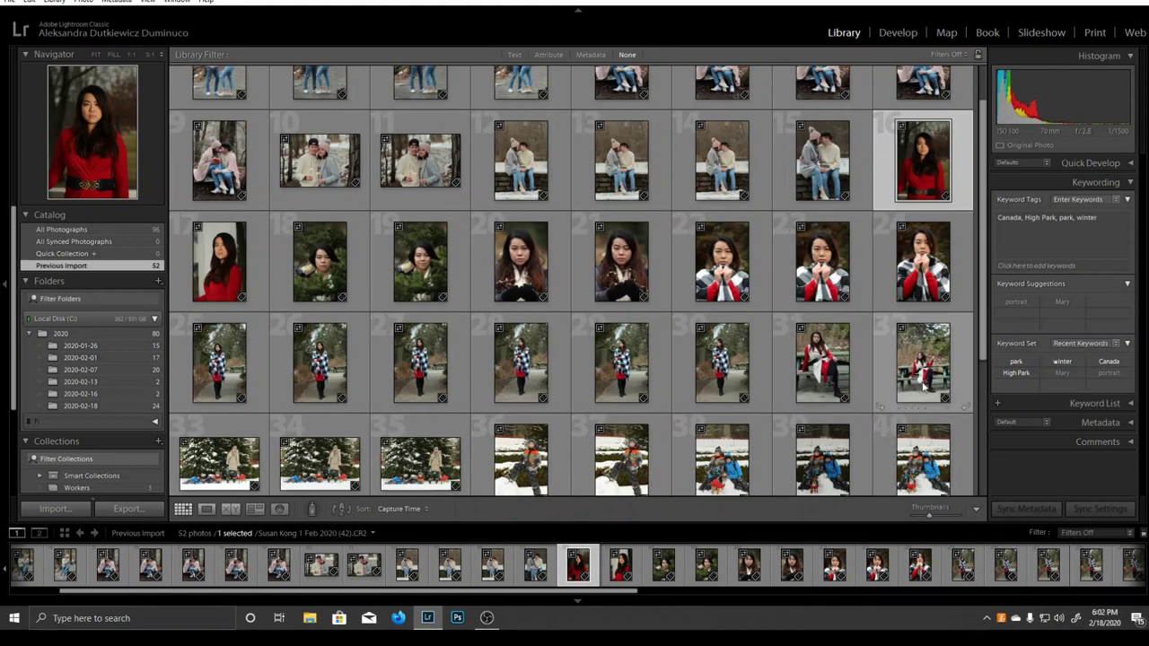
{"action": "left_click", "coordinate": [920, 373], "text": "shift"}
{"action": "left_click", "coordinate": [1111, 222]}
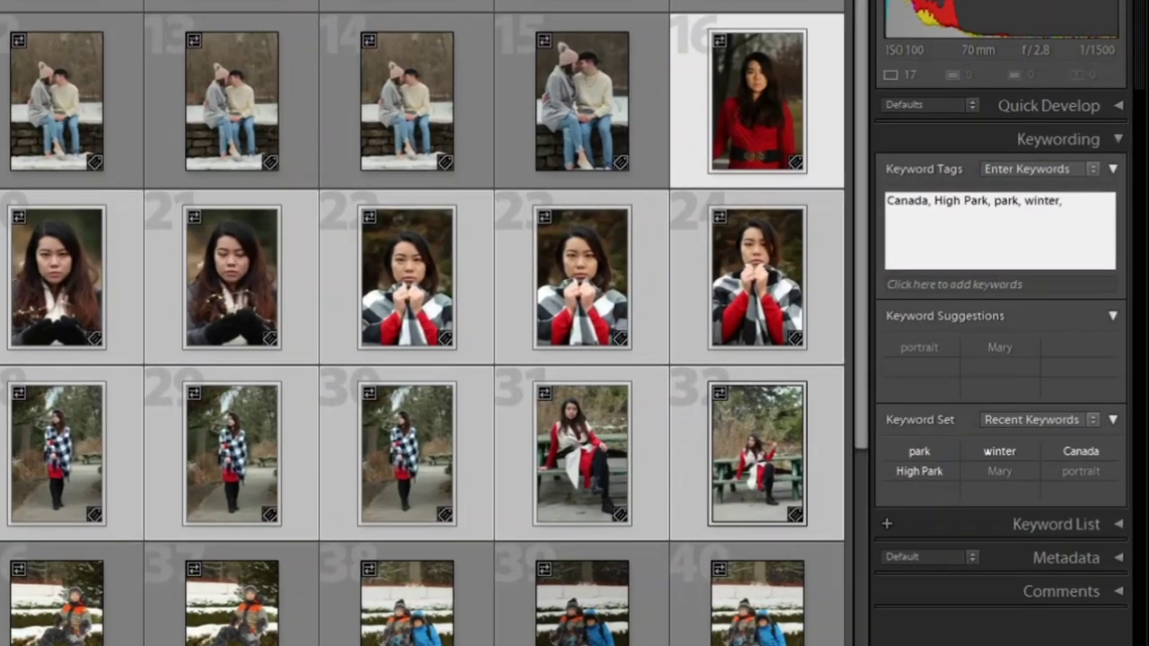
{"action": "type", "text": "Mary"}
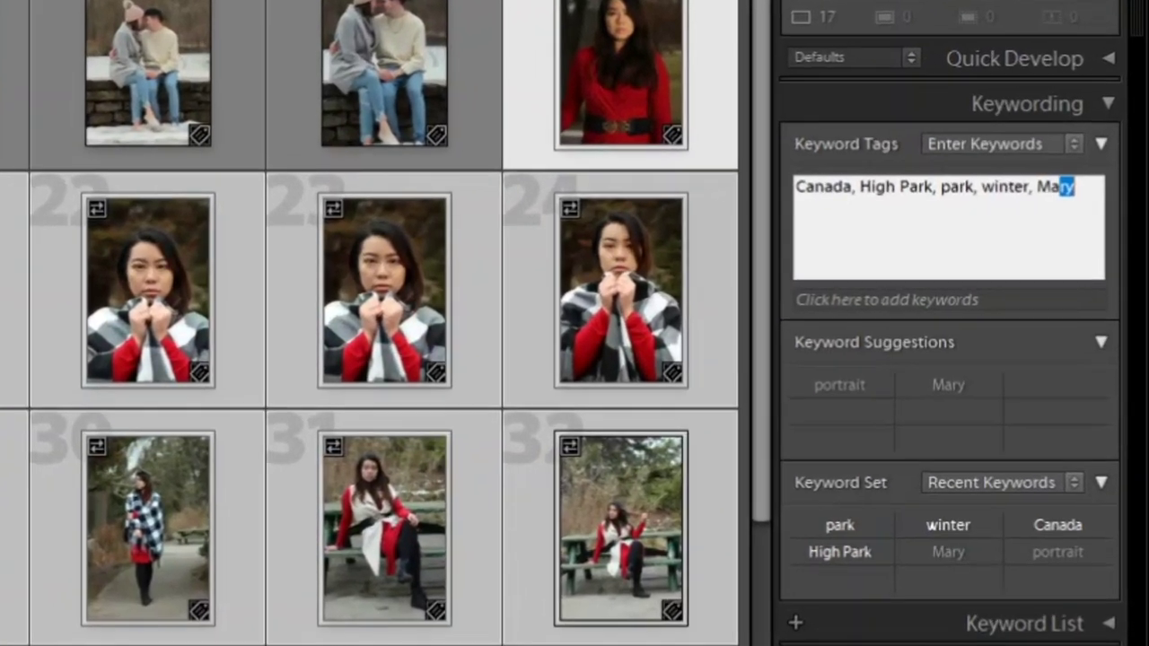
{"action": "type", "text": ","}
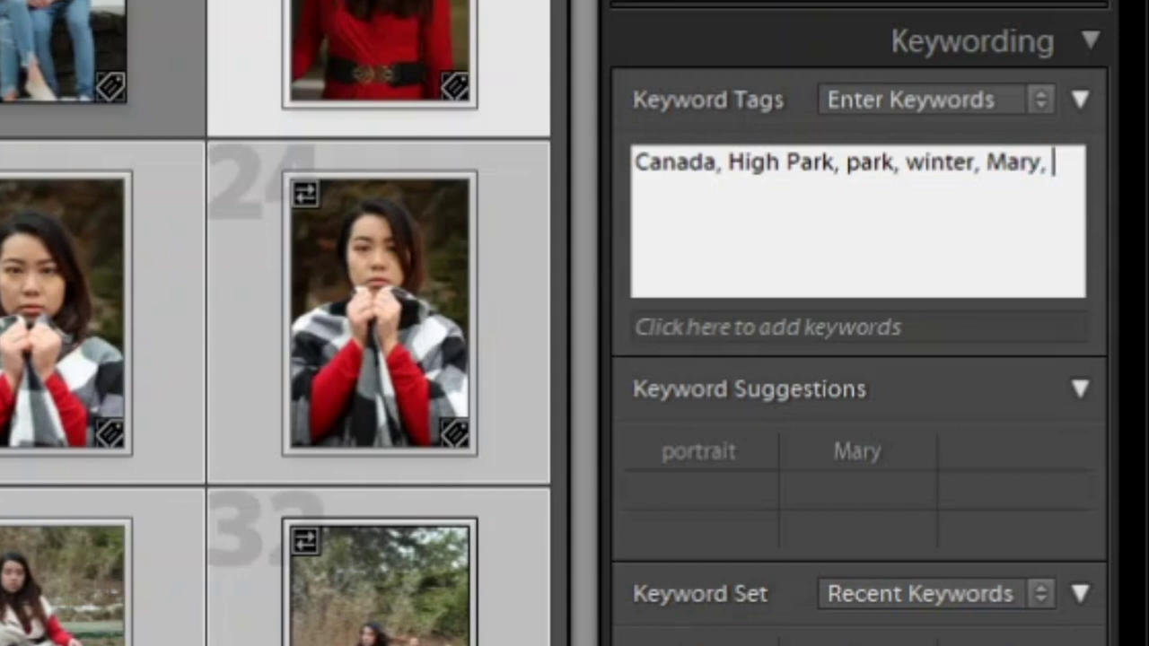
{"action": "left_click", "coordinate": [862, 430]}
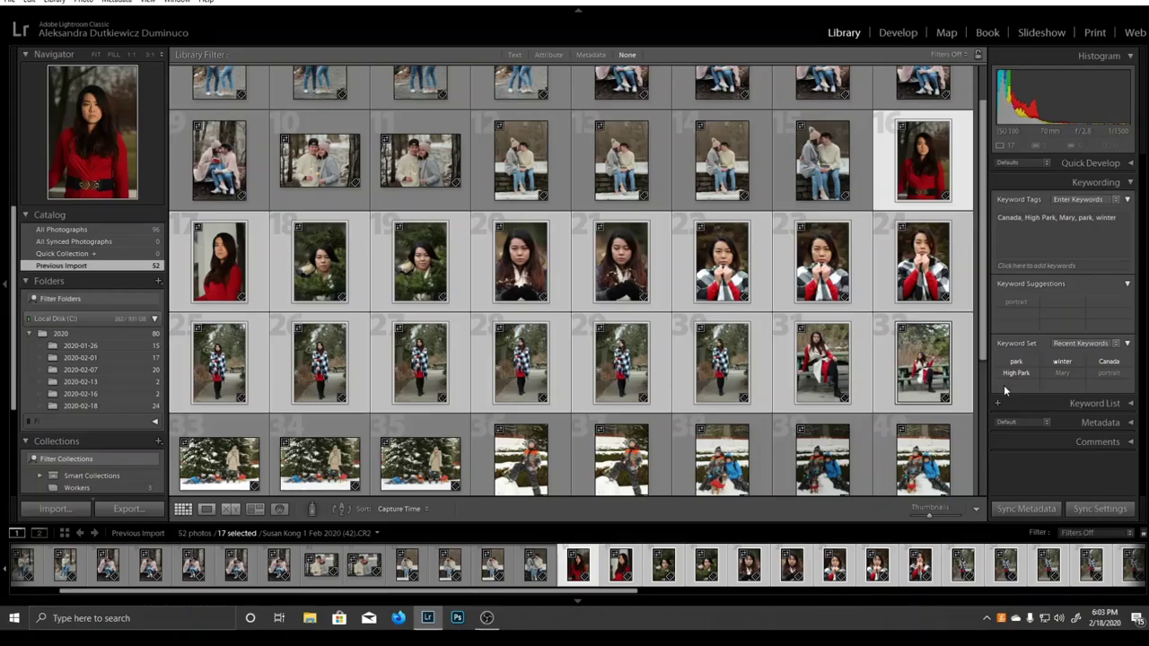
{"action": "left_click", "coordinate": [622, 161]}
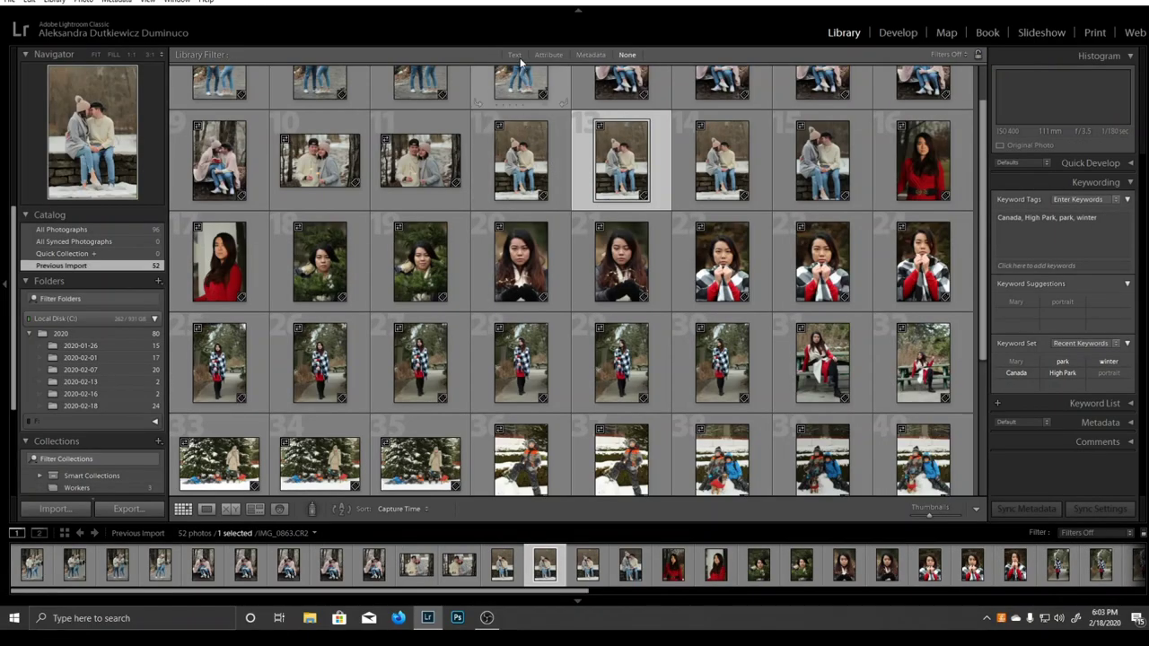
{"action": "left_click", "coordinate": [515, 55]}
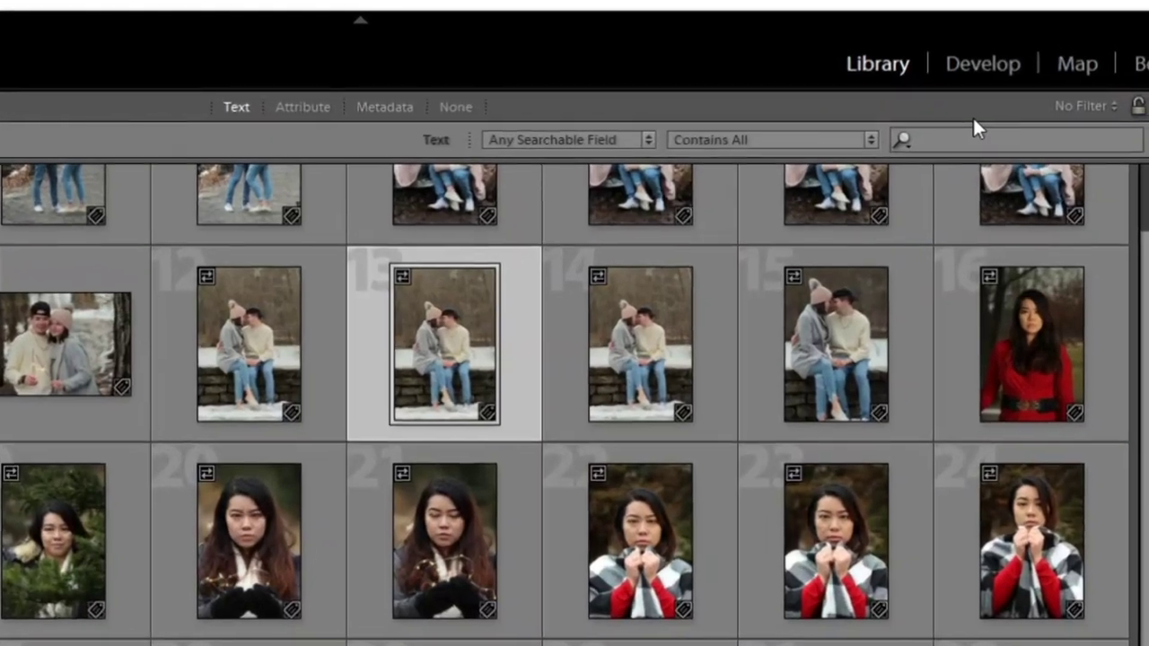
{"action": "left_click", "coordinate": [979, 139]}
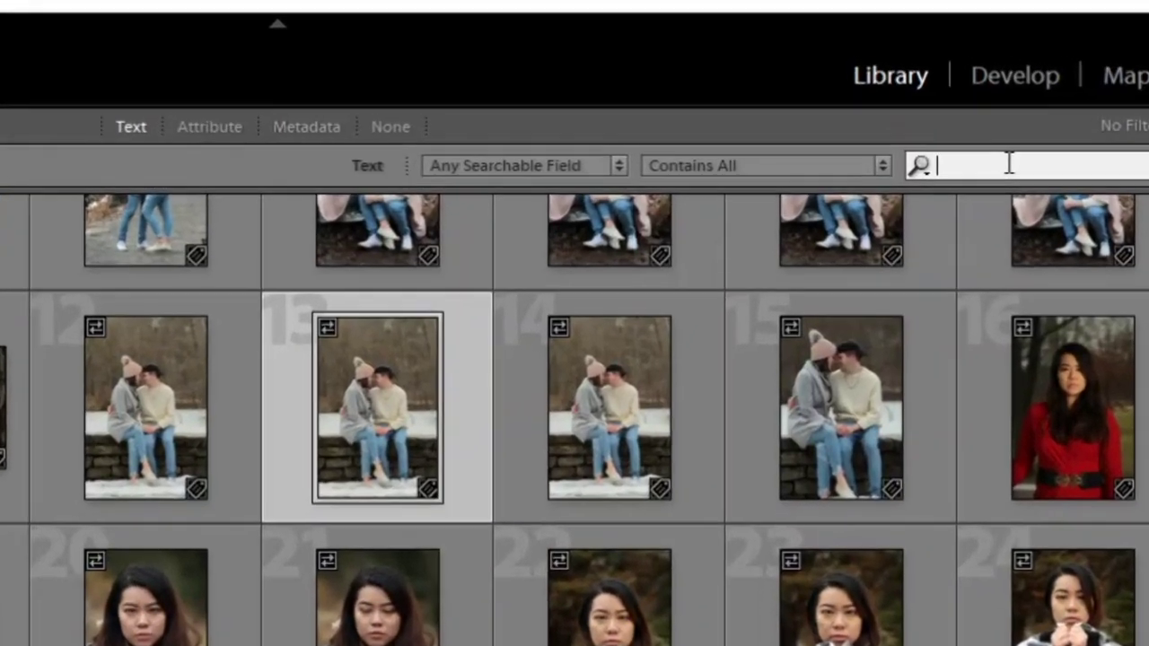
{"action": "type", "text": "Mary"}
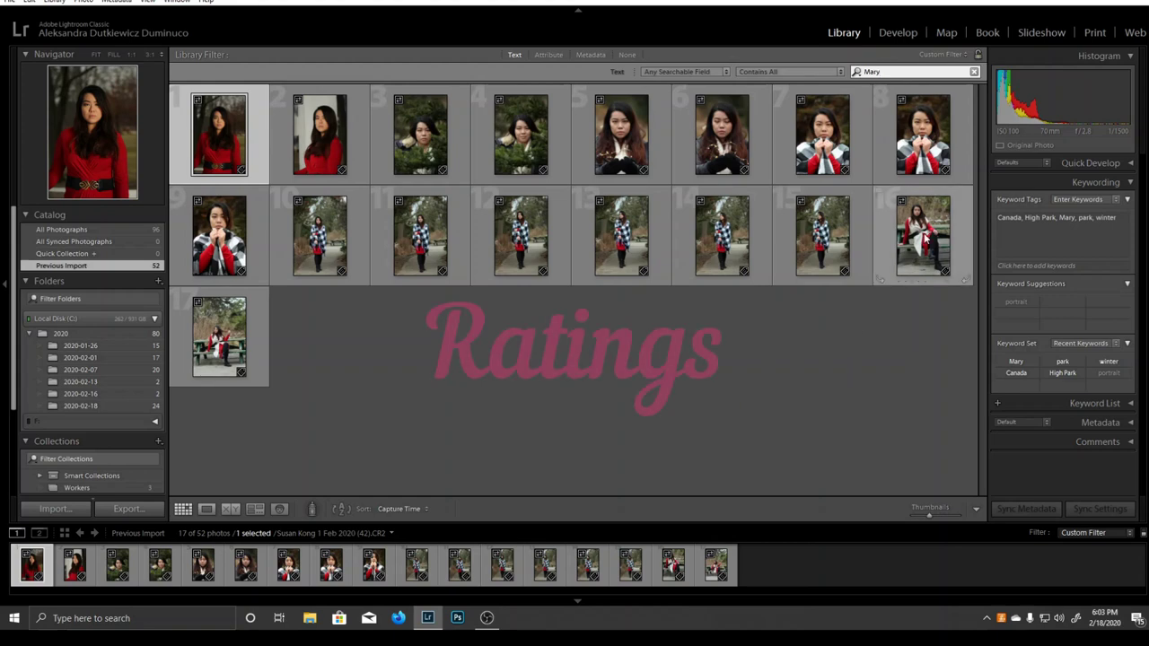
{"action": "left_click", "coordinate": [975, 72]}
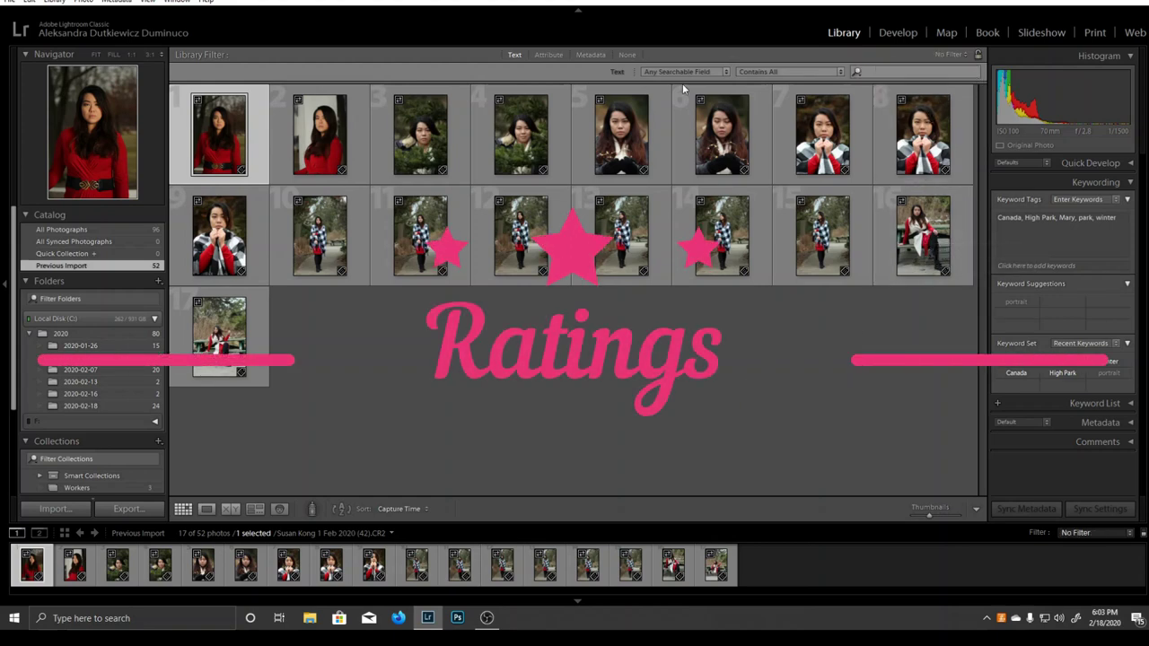
{"action": "left_click", "coordinate": [627, 55]}
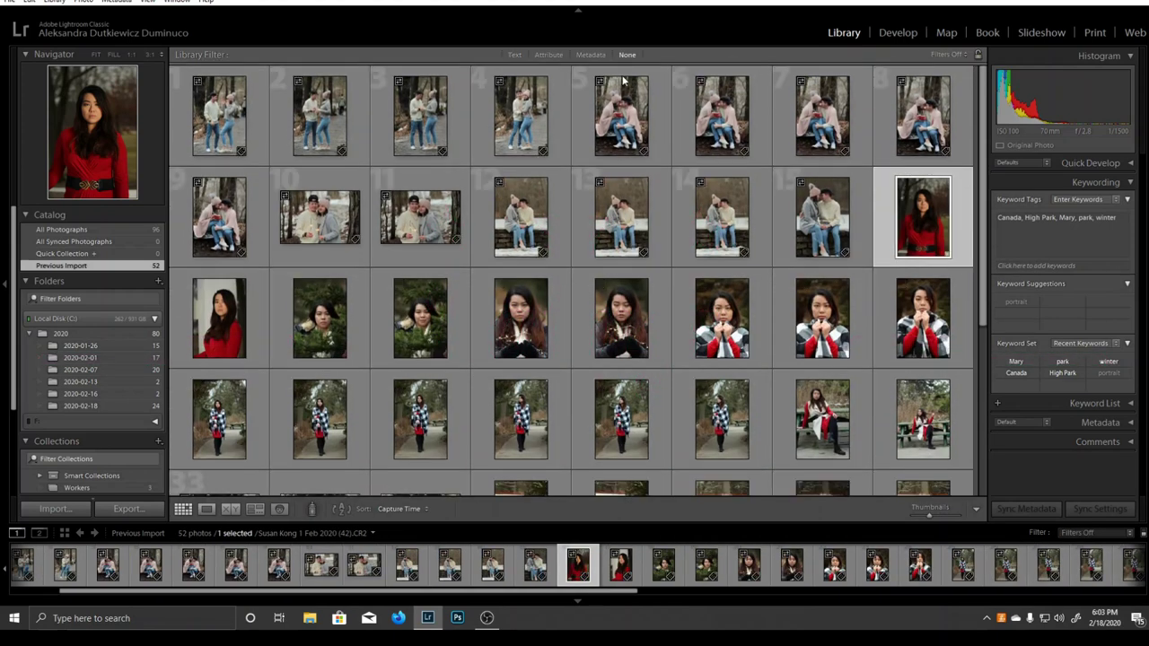
Step: Show the first couple photo in Loupe view, rate it one star, and step ahead five photos
{"action": "left_click", "coordinate": [222, 119]}
{"action": "left_click", "coordinate": [206, 509]}
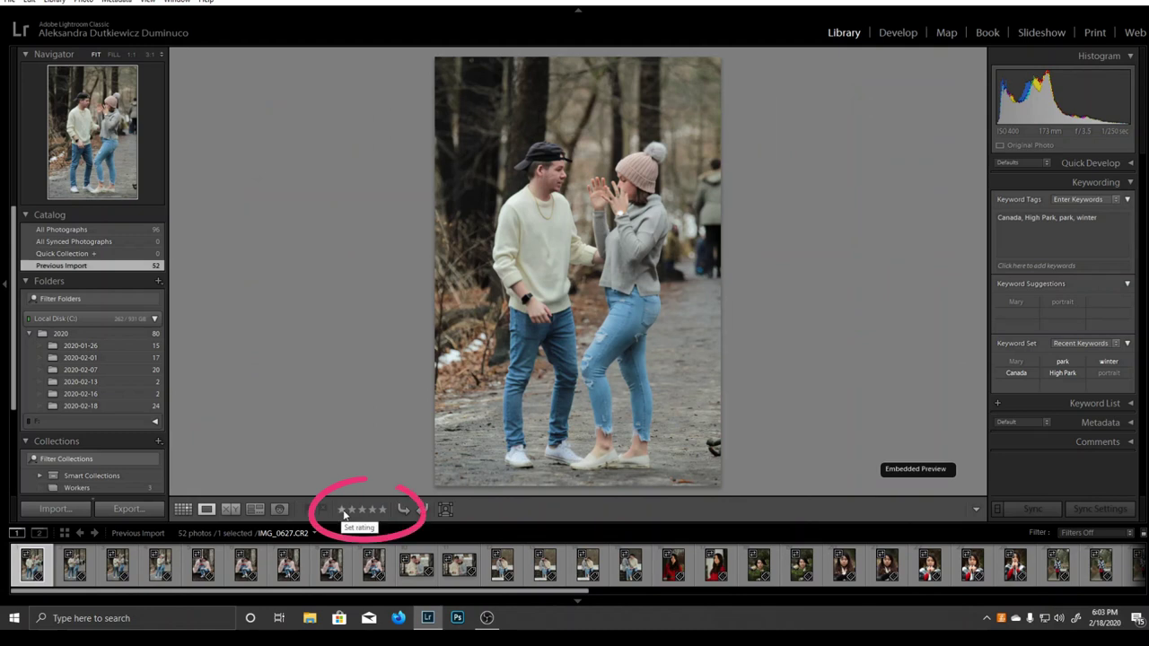
{"action": "left_click", "coordinate": [341, 509]}
{"action": "key", "text": "Right"}
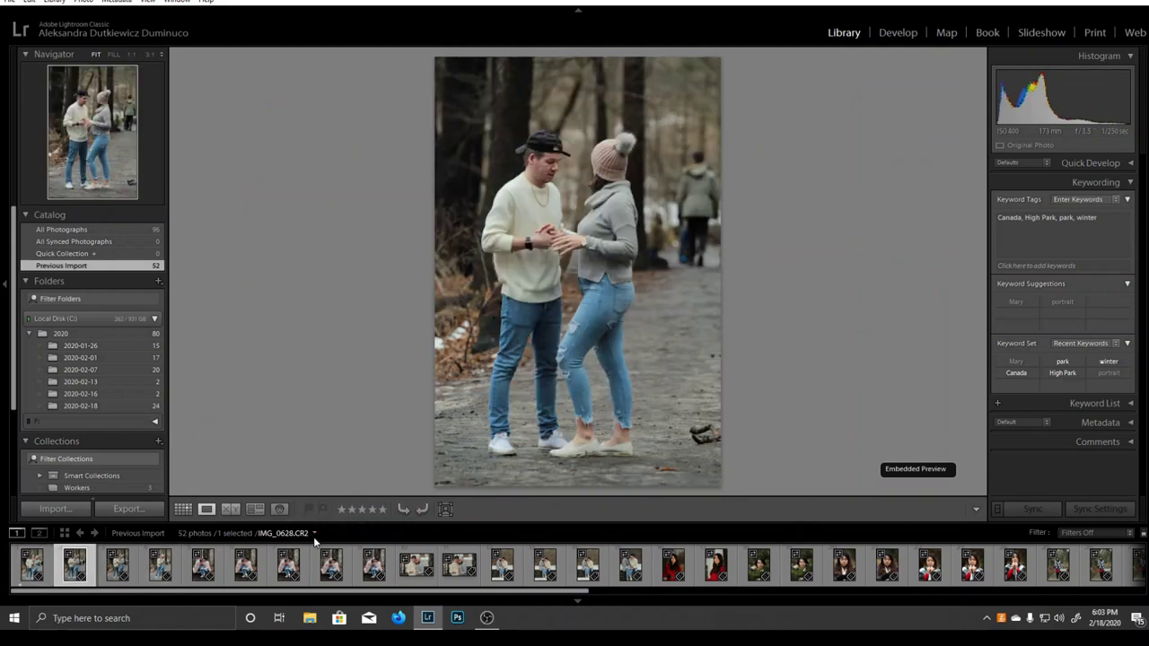
{"action": "key", "text": "Right"}
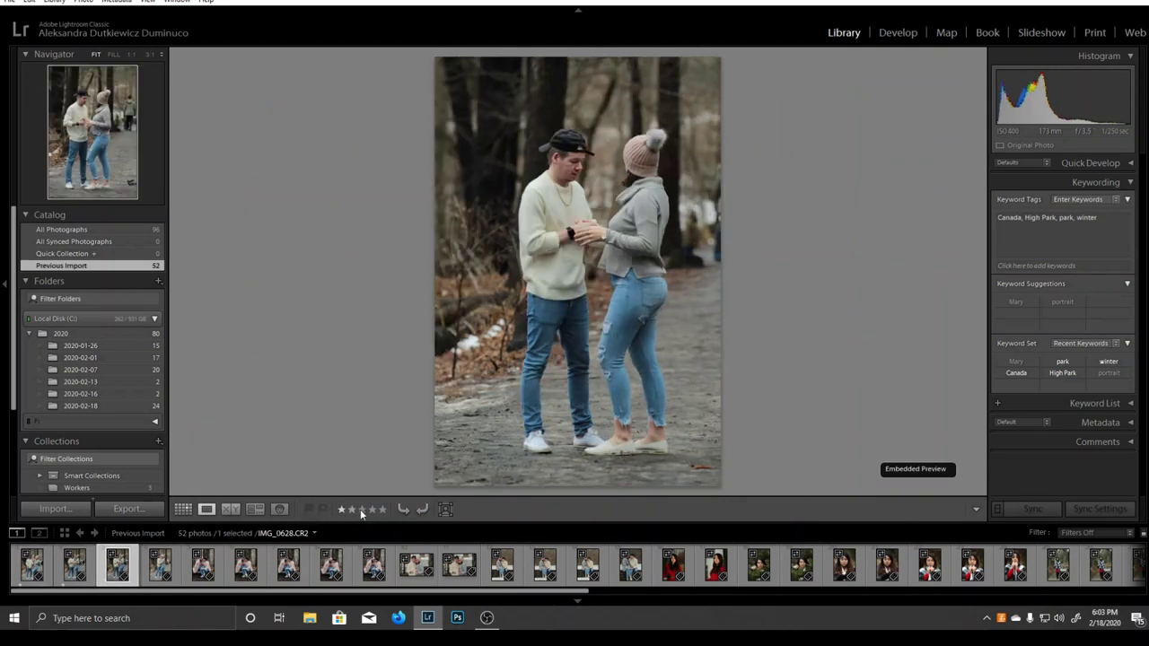
{"action": "key", "text": "Right"}
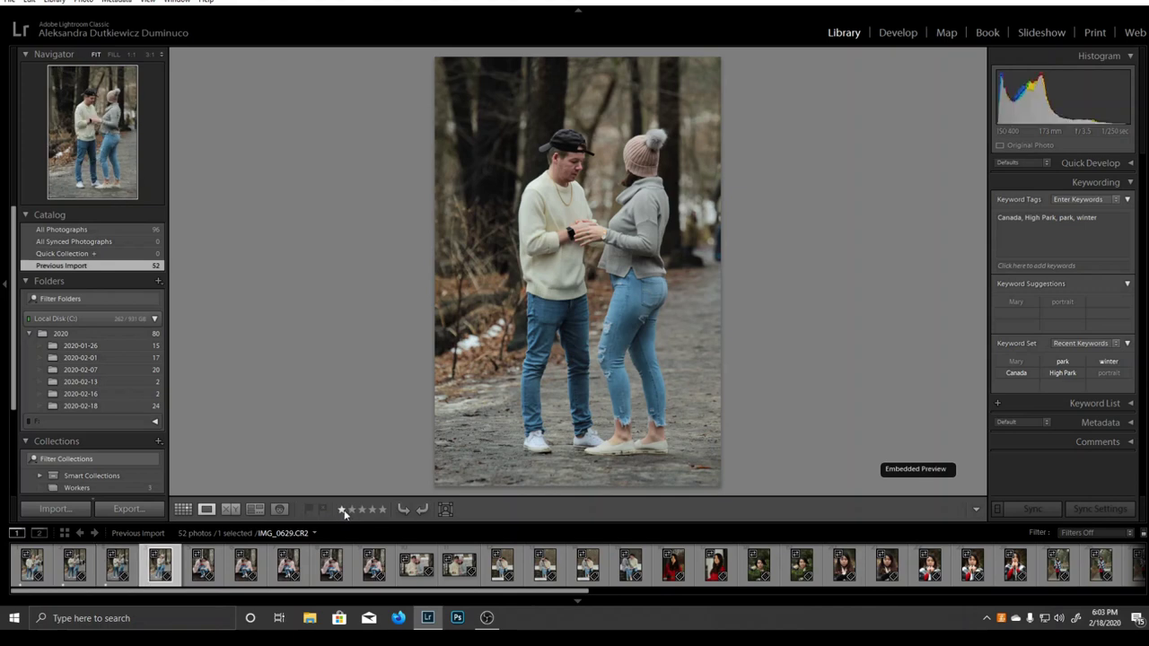
{"action": "key", "text": "Right"}
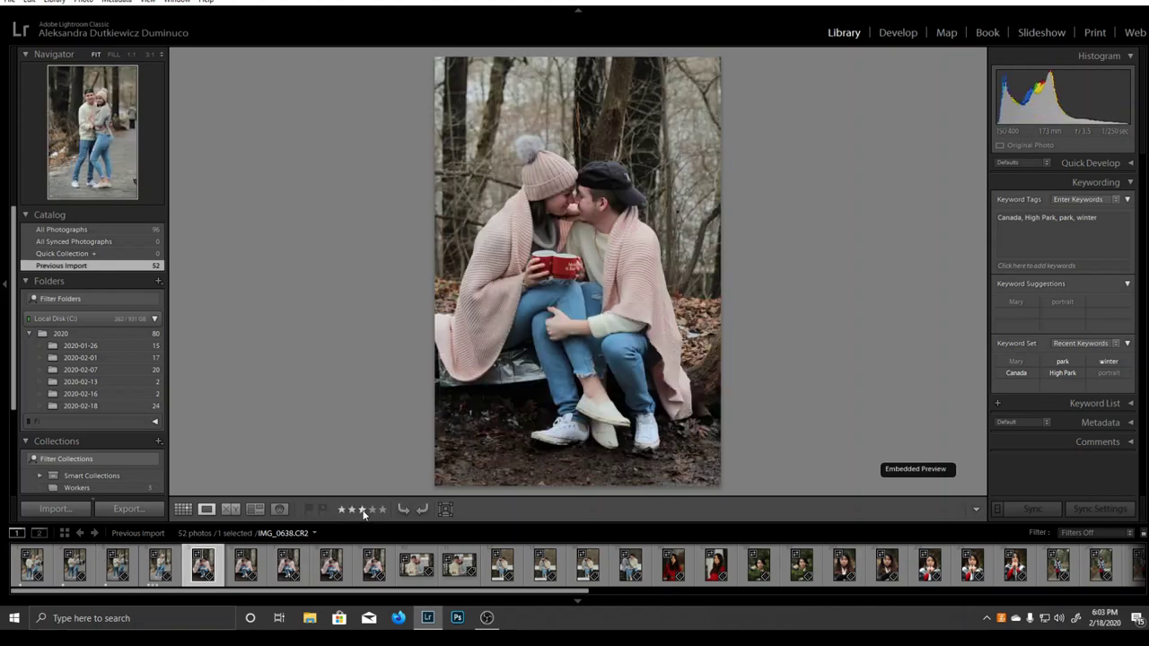
{"action": "key", "text": "Right"}
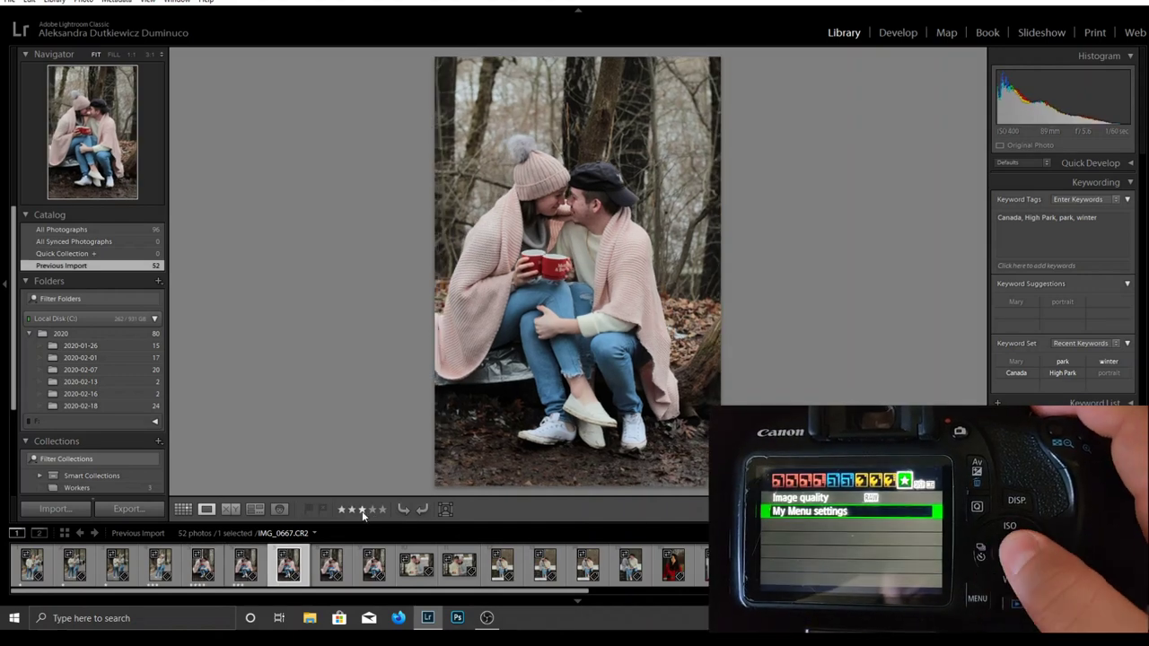
Step: Star-rate the couple photos in sequence, including five stars and IMG_0670
{"action": "left_click", "coordinate": [365, 510]}
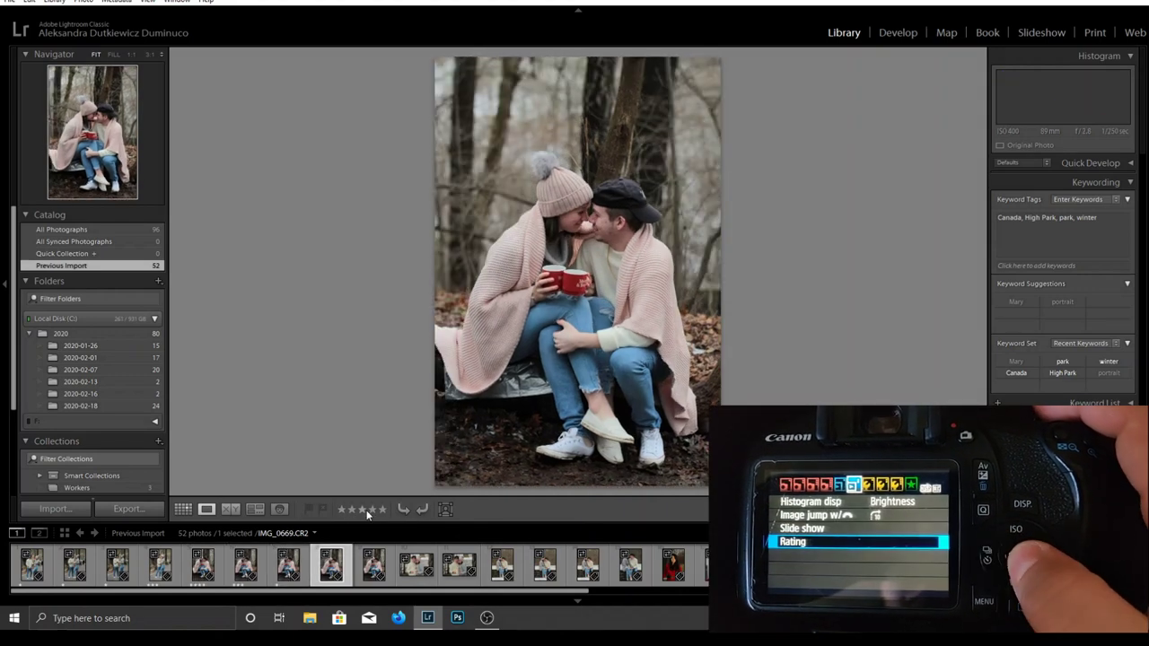
{"action": "left_click", "coordinate": [385, 510]}
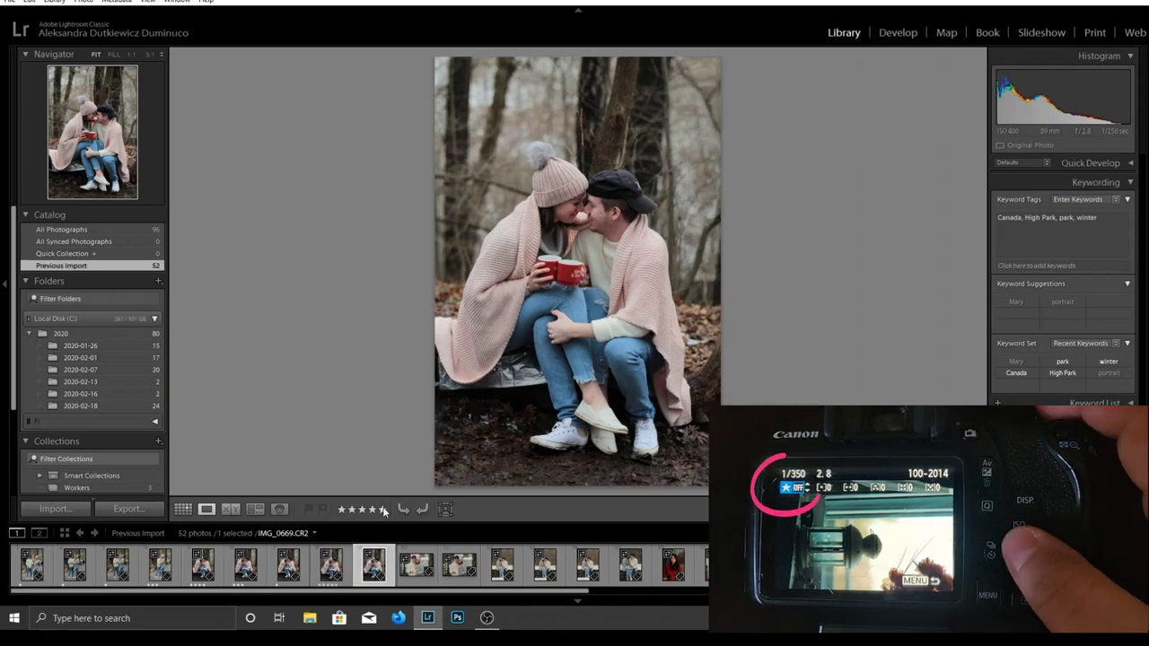
{"action": "left_click", "coordinate": [384, 510]}
{"action": "left_click", "coordinate": [378, 514]}
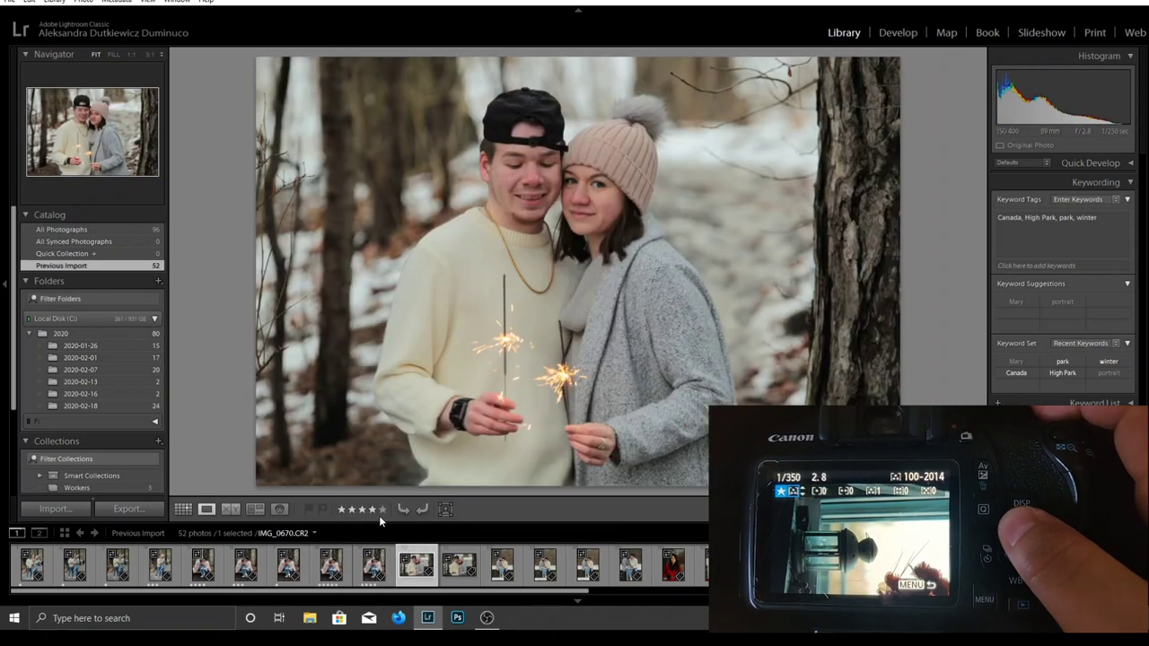
{"action": "left_click", "coordinate": [364, 510]}
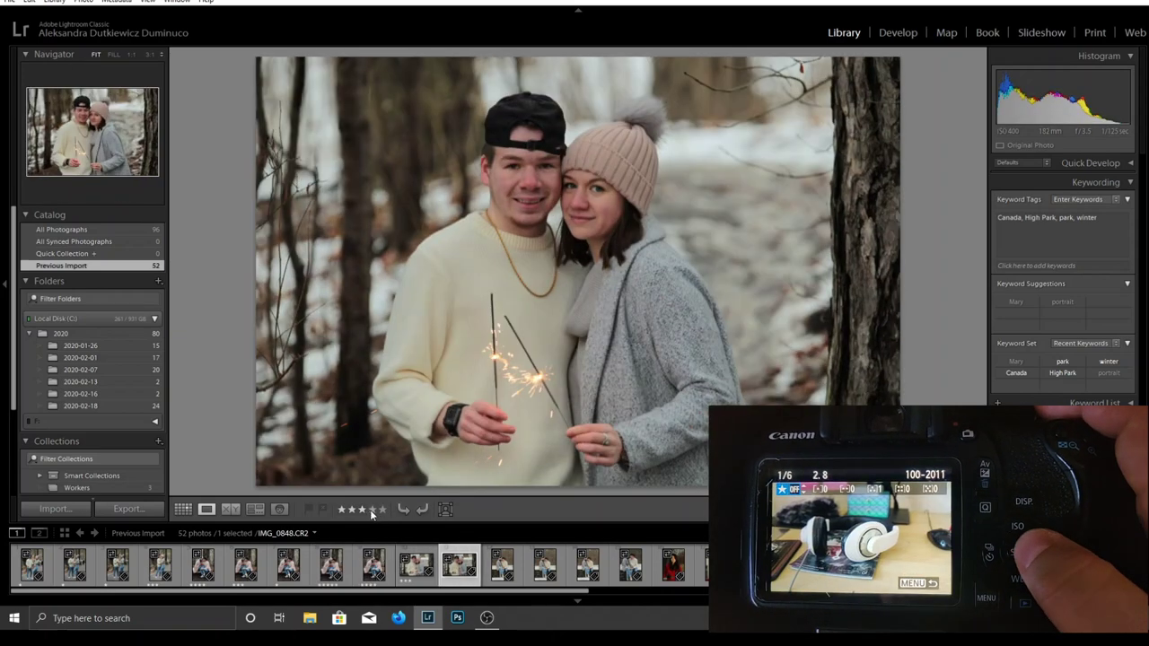
{"action": "left_click", "coordinate": [370, 510]}
{"action": "left_click", "coordinate": [370, 508]}
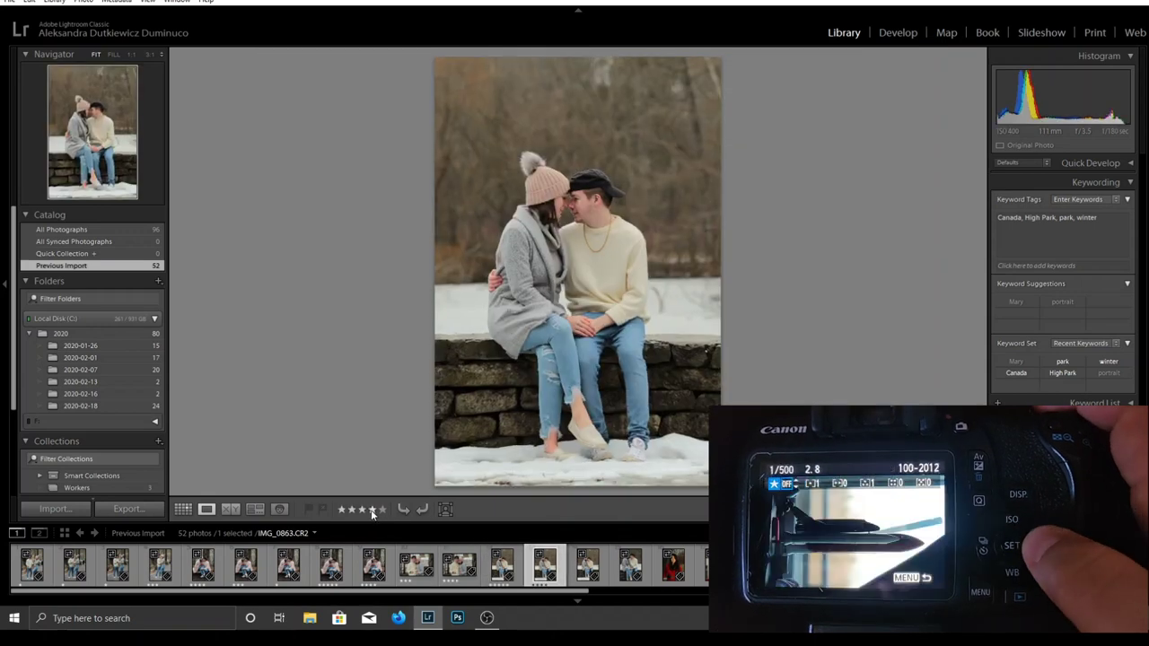
{"action": "left_click", "coordinate": [380, 509]}
{"action": "left_click", "coordinate": [380, 508]}
{"action": "left_click", "coordinate": [360, 511]}
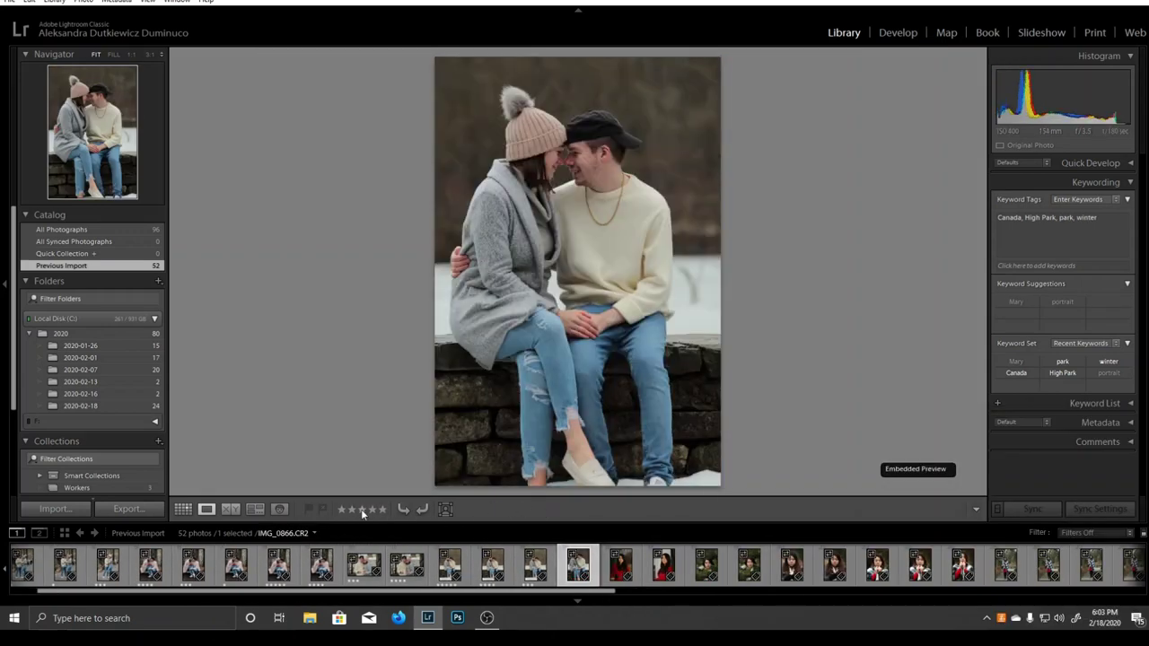
{"action": "left_click", "coordinate": [361, 511]}
{"action": "left_click", "coordinate": [384, 511]}
Step: Star-rate the pine-branch, string-lights and scarf portraits one after another
{"action": "left_click", "coordinate": [366, 509]}
{"action": "left_click", "coordinate": [366, 509]}
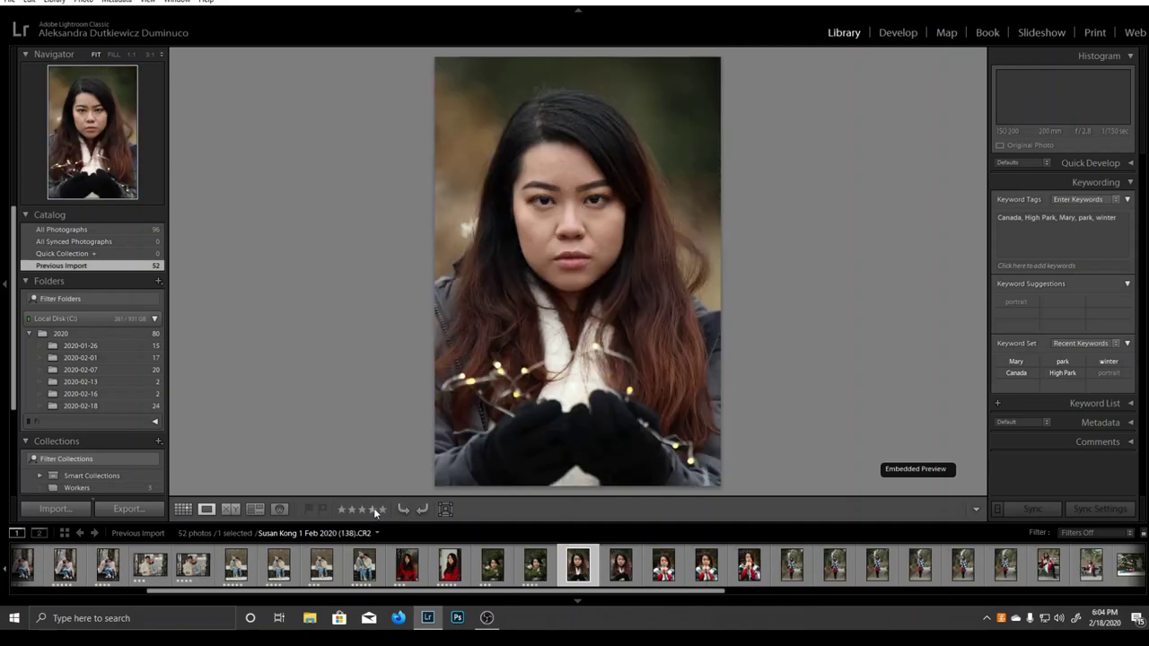
{"action": "left_click", "coordinate": [366, 510]}
{"action": "left_click", "coordinate": [365, 509]}
{"action": "left_click", "coordinate": [366, 509]}
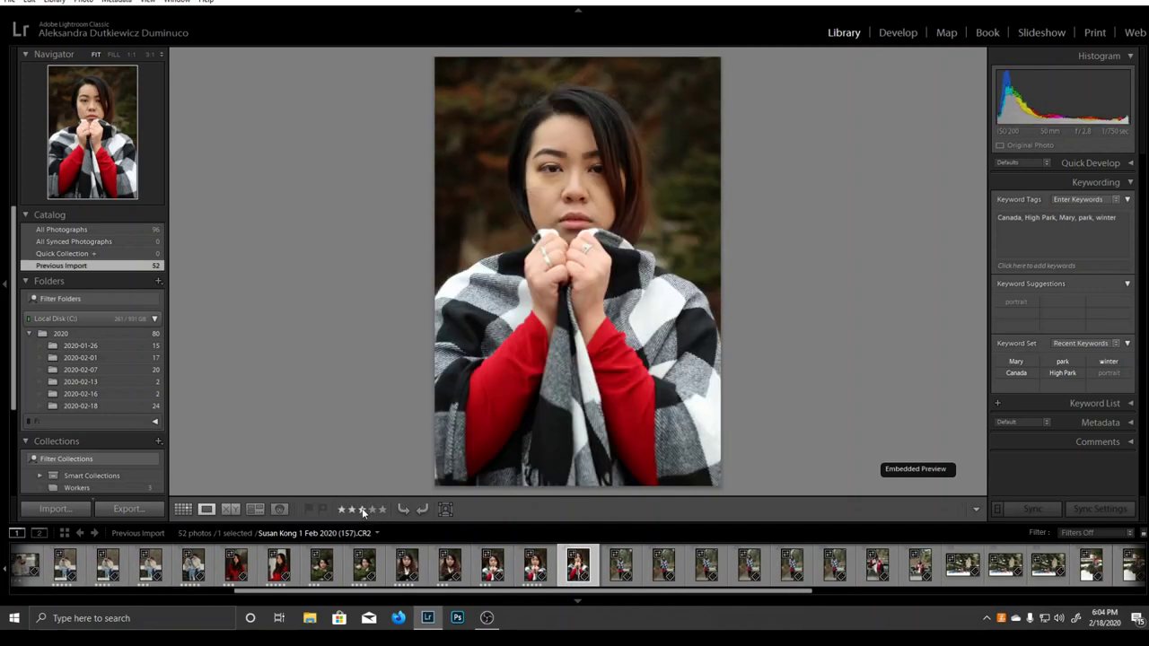
{"action": "left_click", "coordinate": [365, 509]}
{"action": "left_click", "coordinate": [363, 509]}
{"action": "left_click", "coordinate": [361, 509]}
{"action": "left_click", "coordinate": [361, 509]}
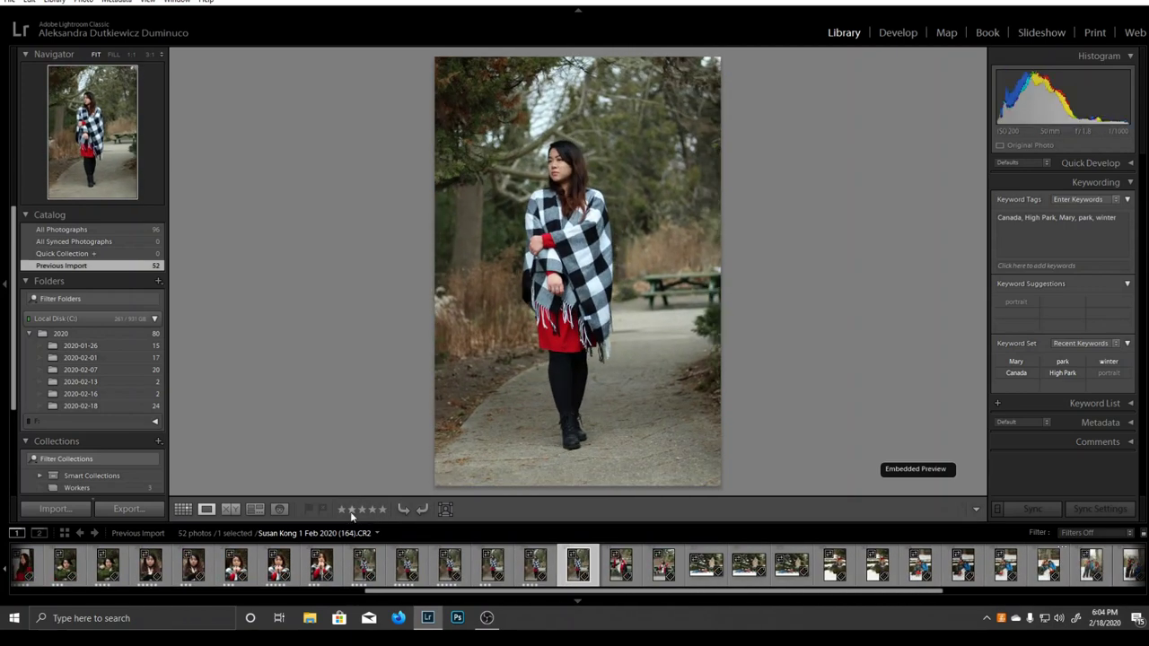
{"action": "left_click", "coordinate": [362, 509]}
{"action": "left_click", "coordinate": [362, 510]}
Step: Star-rate the bench, snow family and kids-with-dog photos, ending with five stars on IMG_1670
{"action": "left_click", "coordinate": [384, 510]}
{"action": "left_click", "coordinate": [384, 510]}
{"action": "left_click", "coordinate": [385, 510]}
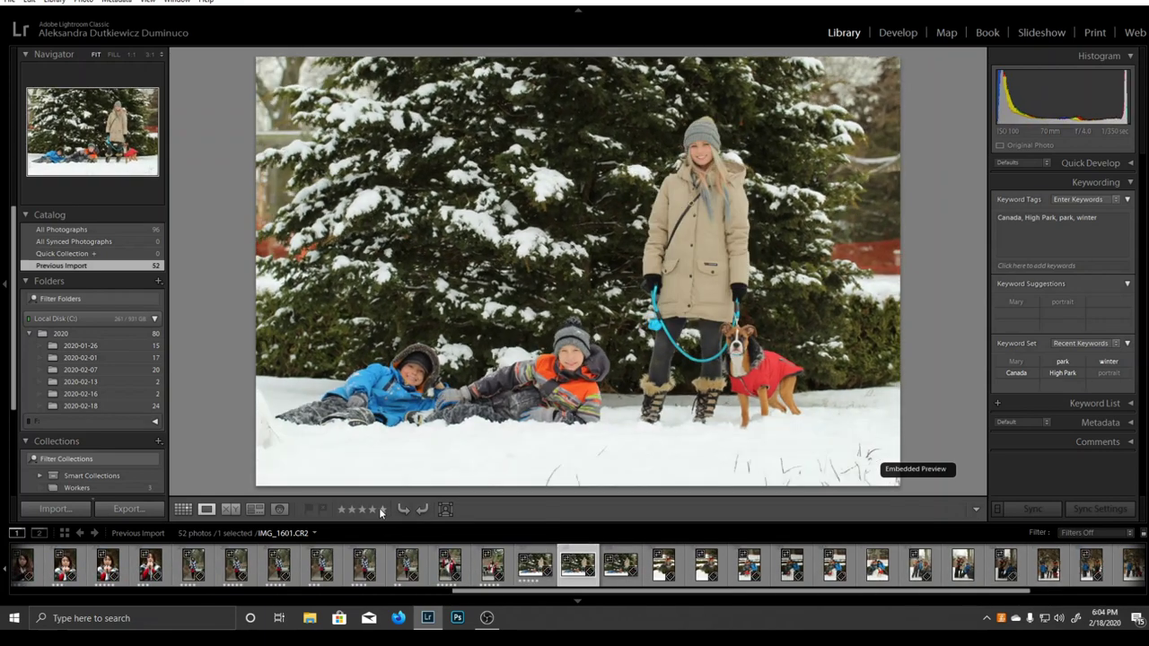
{"action": "left_click", "coordinate": [372, 510]}
{"action": "left_click", "coordinate": [361, 510]}
{"action": "left_click", "coordinate": [360, 511]}
{"action": "left_click", "coordinate": [349, 507]}
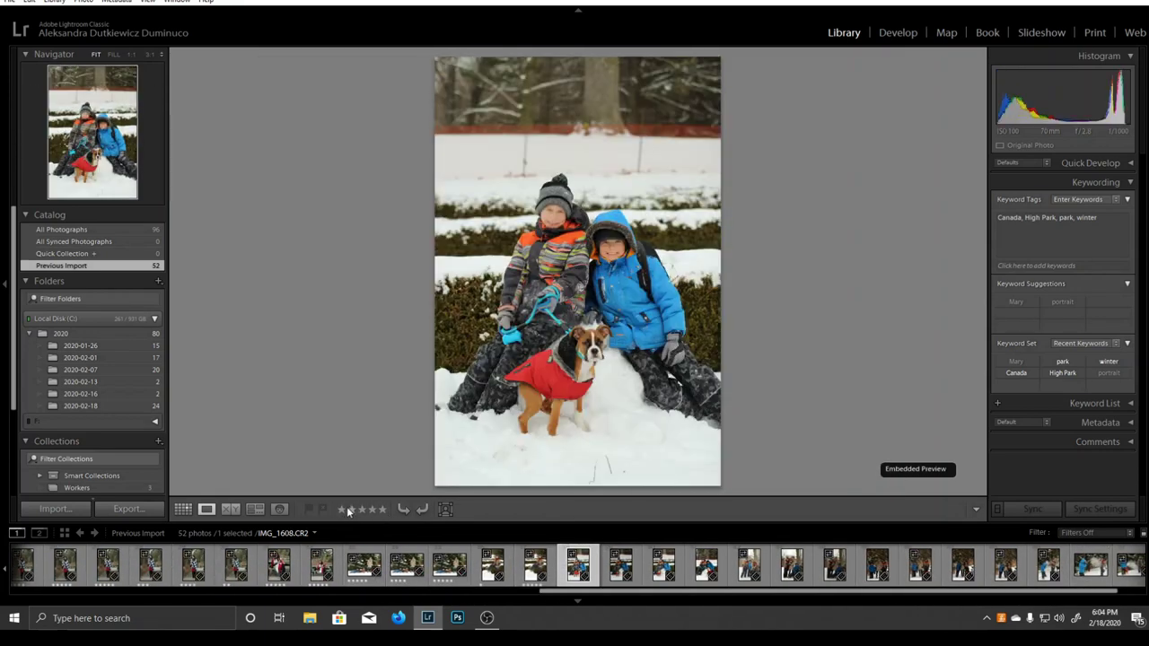
{"action": "left_click", "coordinate": [388, 508]}
{"action": "left_click", "coordinate": [356, 511]}
{"action": "left_click", "coordinate": [354, 511]}
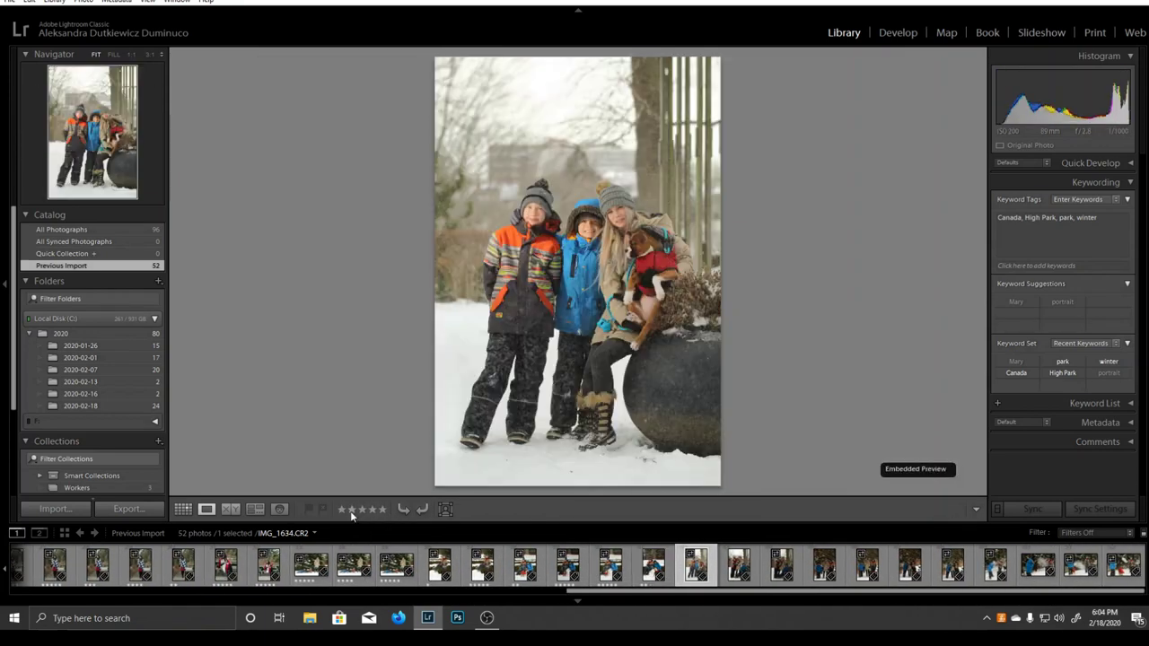
{"action": "left_click", "coordinate": [364, 510]}
{"action": "left_click", "coordinate": [380, 510]}
{"action": "left_click", "coordinate": [382, 509]}
{"action": "left_click", "coordinate": [365, 510]}
{"action": "left_click", "coordinate": [366, 509]}
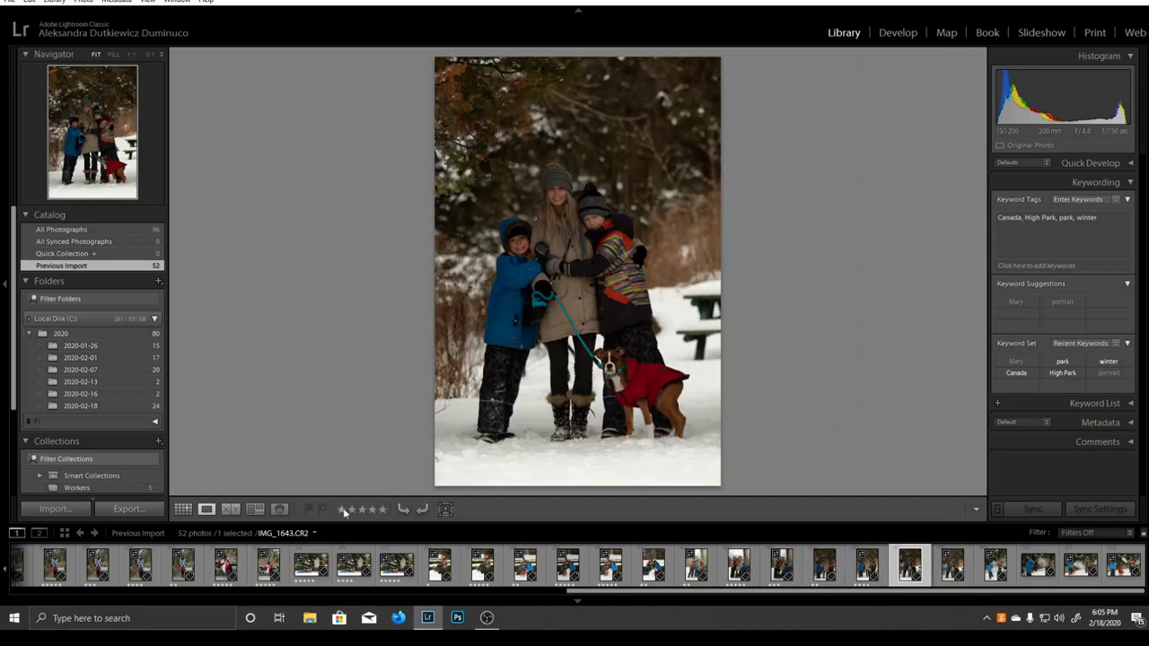
{"action": "left_click", "coordinate": [370, 509]}
{"action": "left_click", "coordinate": [373, 509]}
{"action": "left_click", "coordinate": [373, 509]}
{"action": "left_click", "coordinate": [376, 509]}
{"action": "left_click", "coordinate": [376, 509]}
{"action": "left_click", "coordinate": [376, 509]}
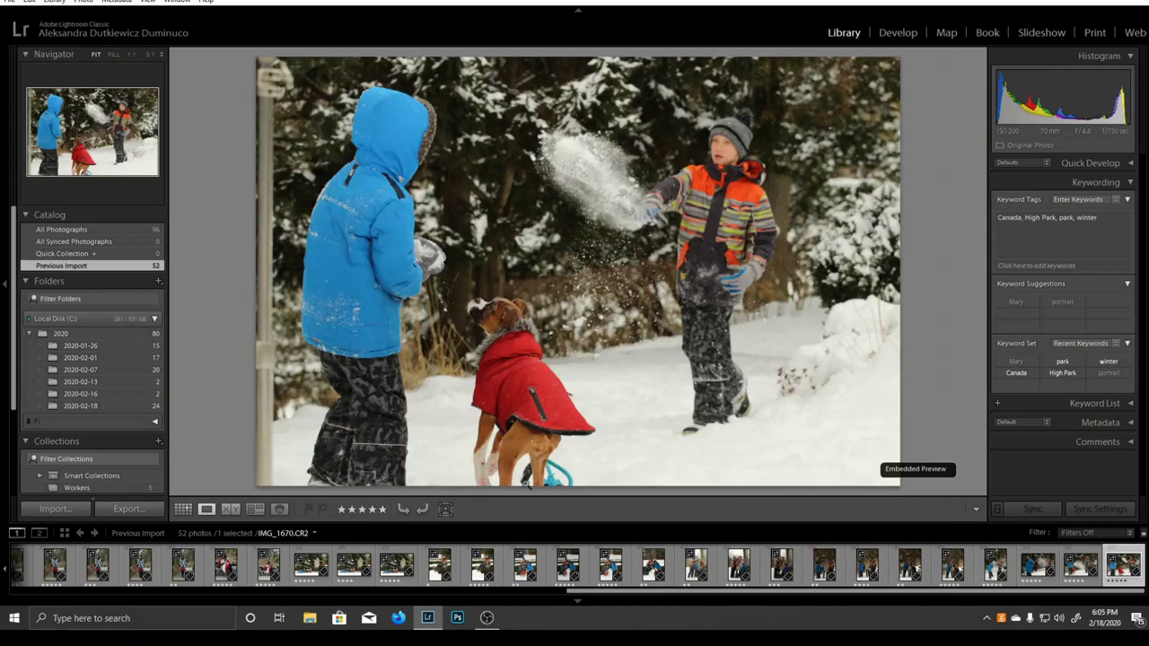
Step: Back in Grid view, set the Attribute rating filter to one star with 'is equal to'
{"action": "key", "text": "g"}
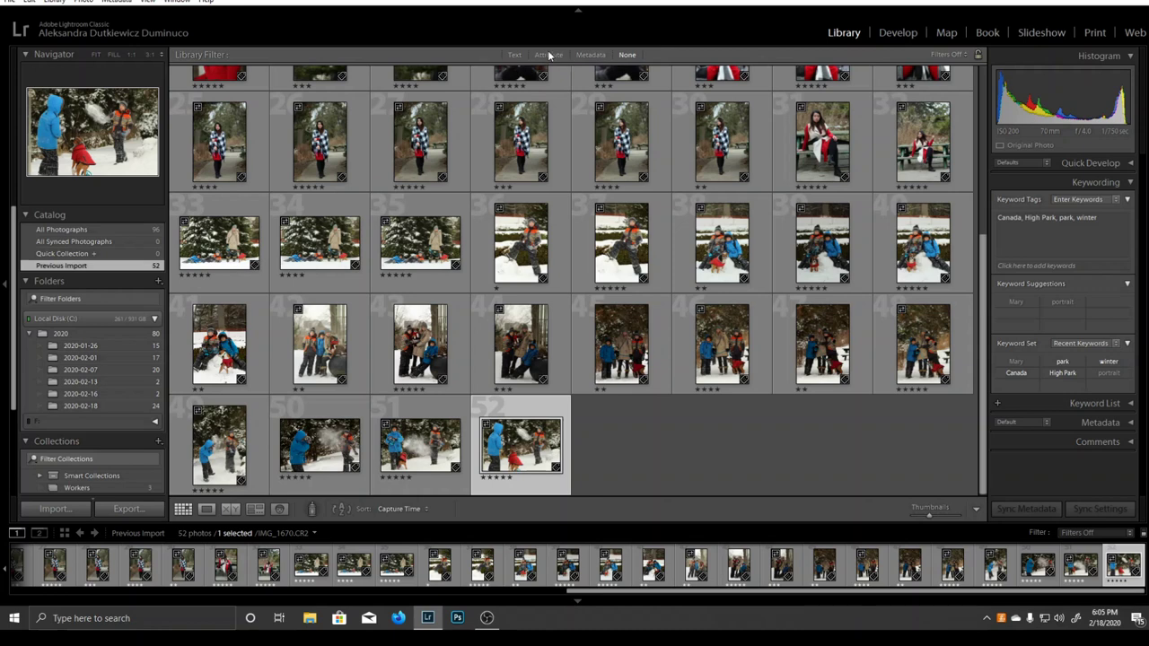
{"action": "left_click", "coordinate": [550, 56]}
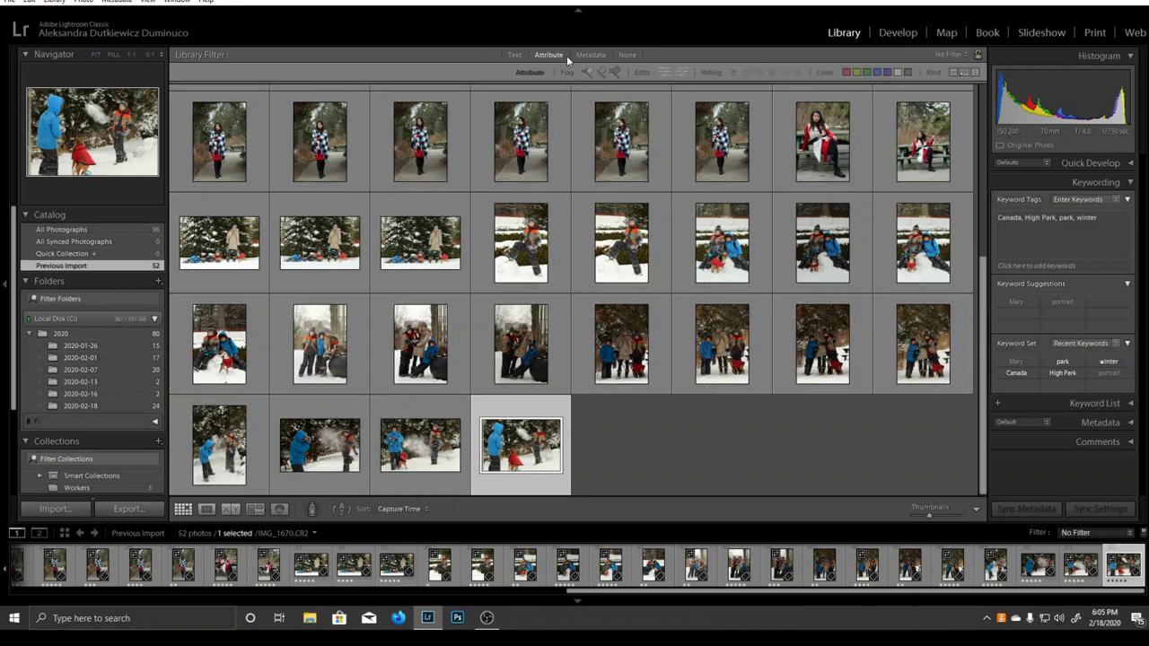
{"action": "left_click", "coordinate": [760, 72]}
{"action": "left_click", "coordinate": [744, 72]}
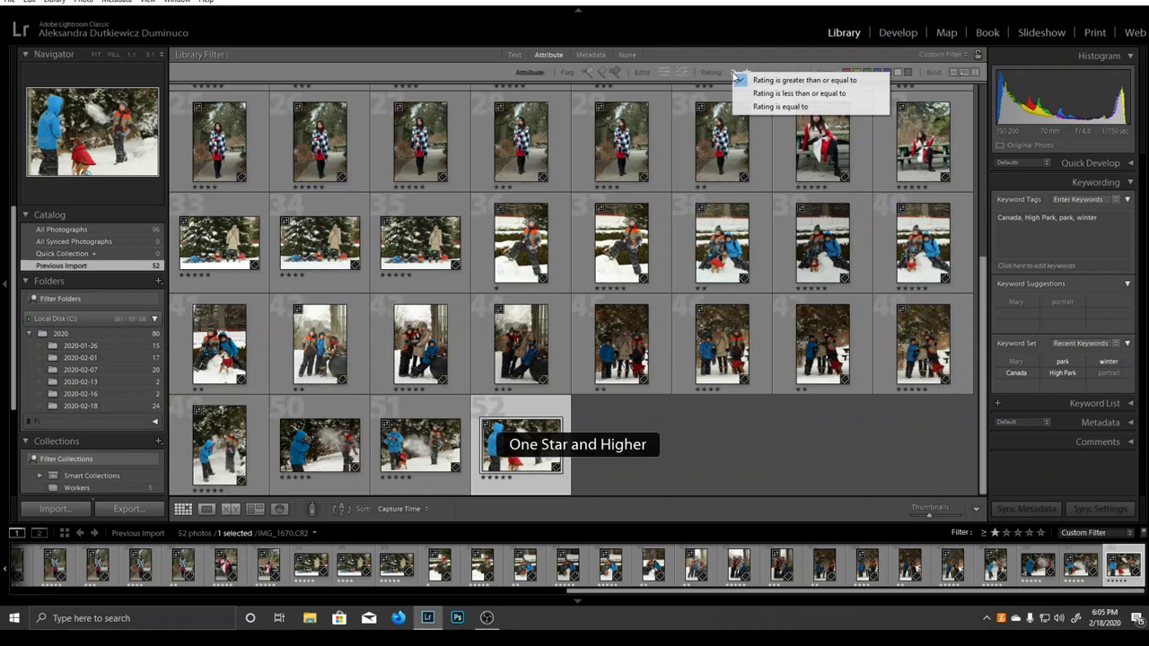
{"action": "left_click", "coordinate": [765, 106]}
Step: Show only two-, three-, four- and five-star photos in turn, then turn filters off
{"action": "left_click", "coordinate": [759, 72]}
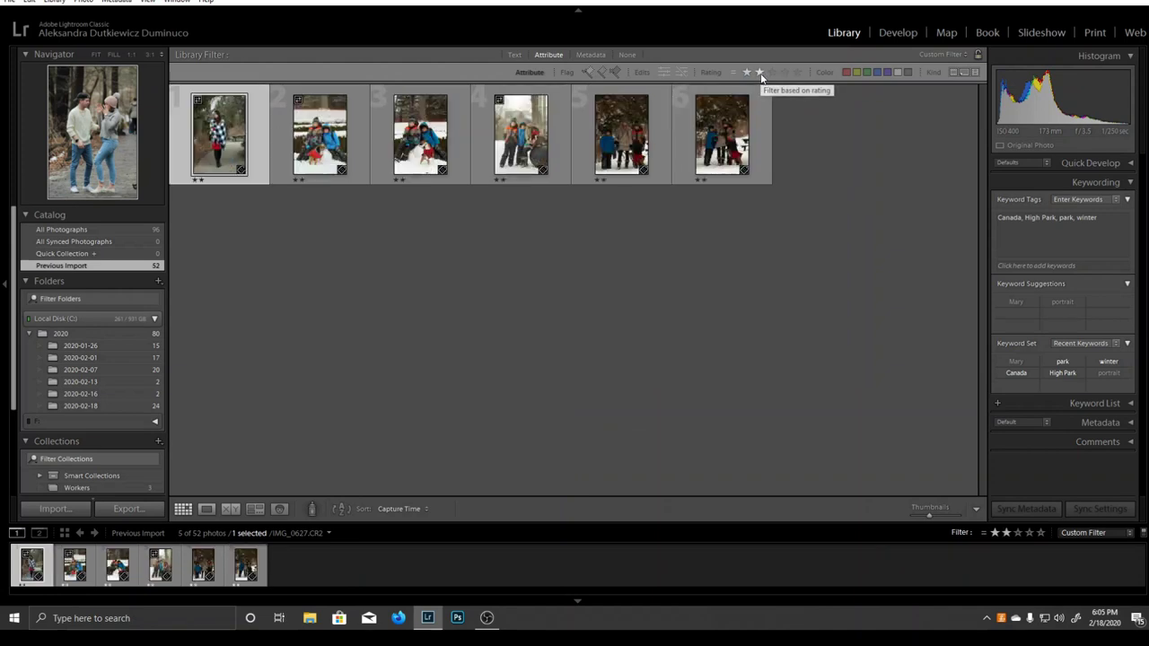
{"action": "left_click", "coordinate": [772, 73]}
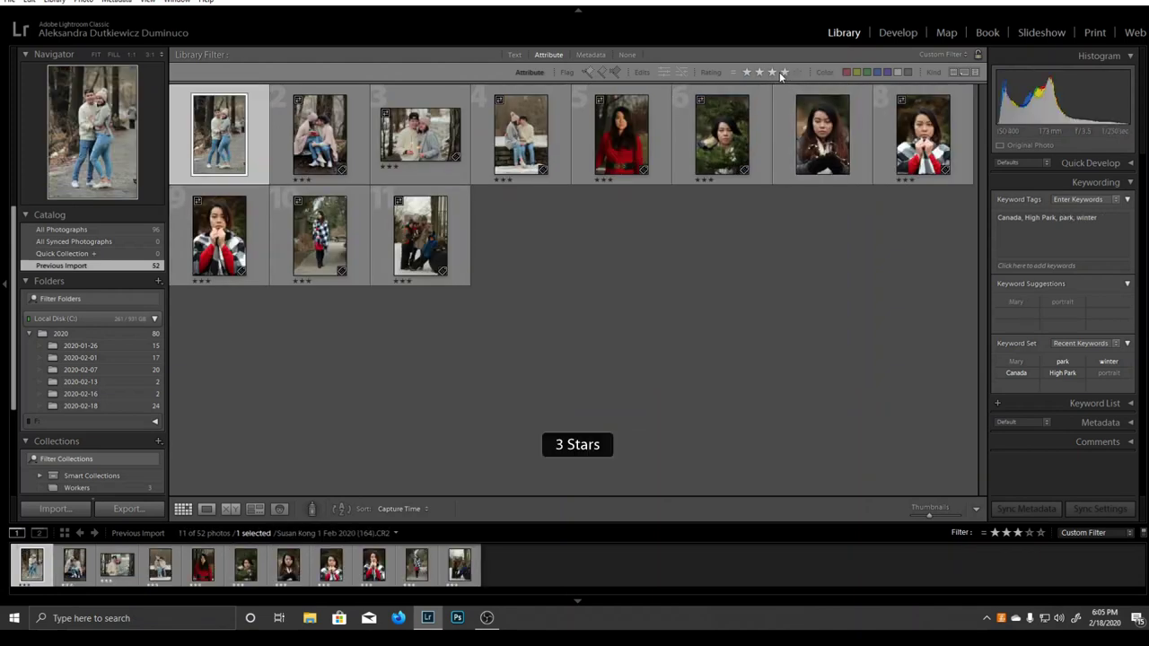
{"action": "left_click", "coordinate": [785, 72]}
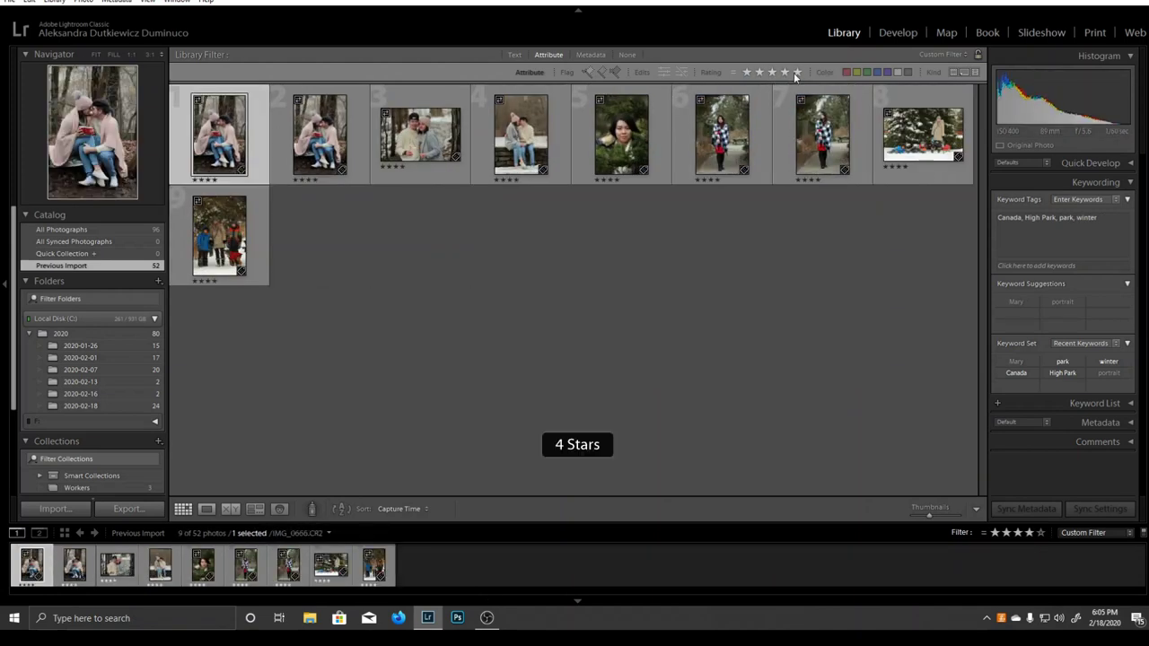
{"action": "left_click", "coordinate": [797, 73]}
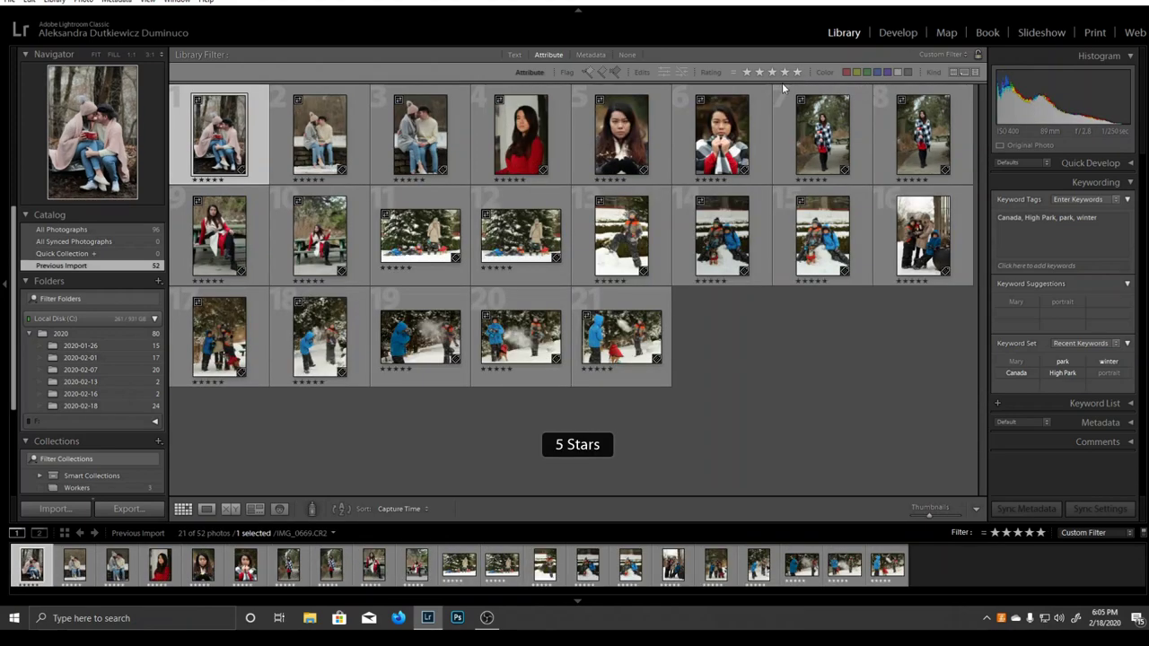
{"action": "key", "text": "ctrl+l"}
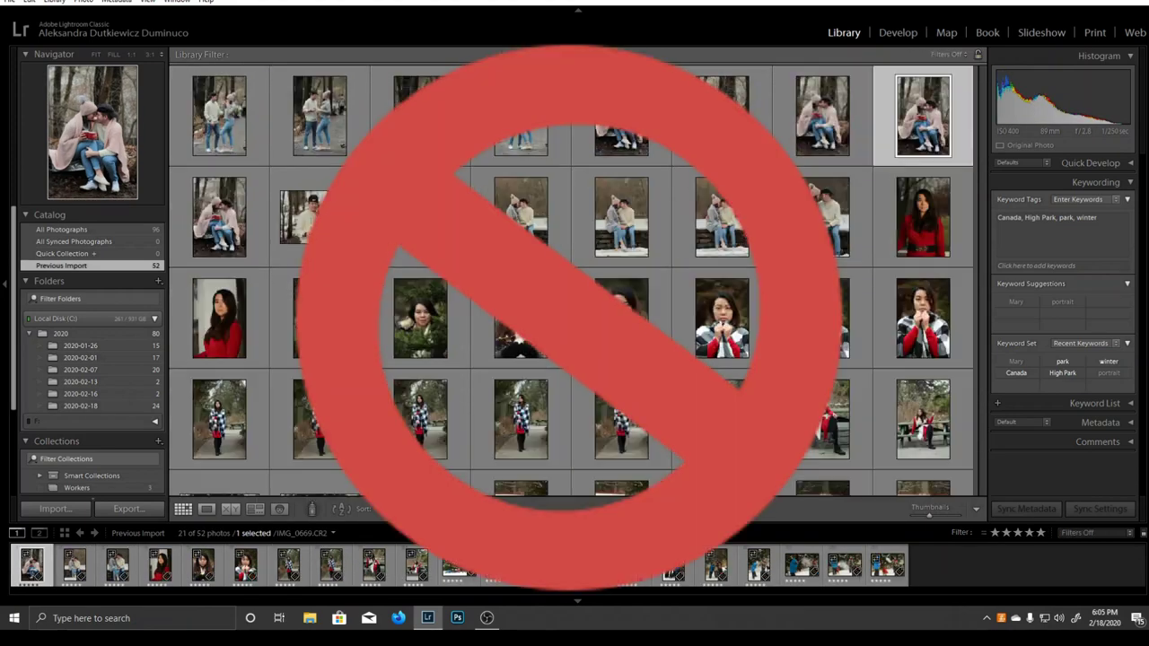
Step: Scroll the left panel to the Collections panel and open its new-collection menu
{"action": "scroll", "coordinate": [133, 419], "scroll_direction": "down", "scroll_amount": 1}
{"action": "scroll", "coordinate": [133, 418], "scroll_direction": "down", "scroll_amount": 1}
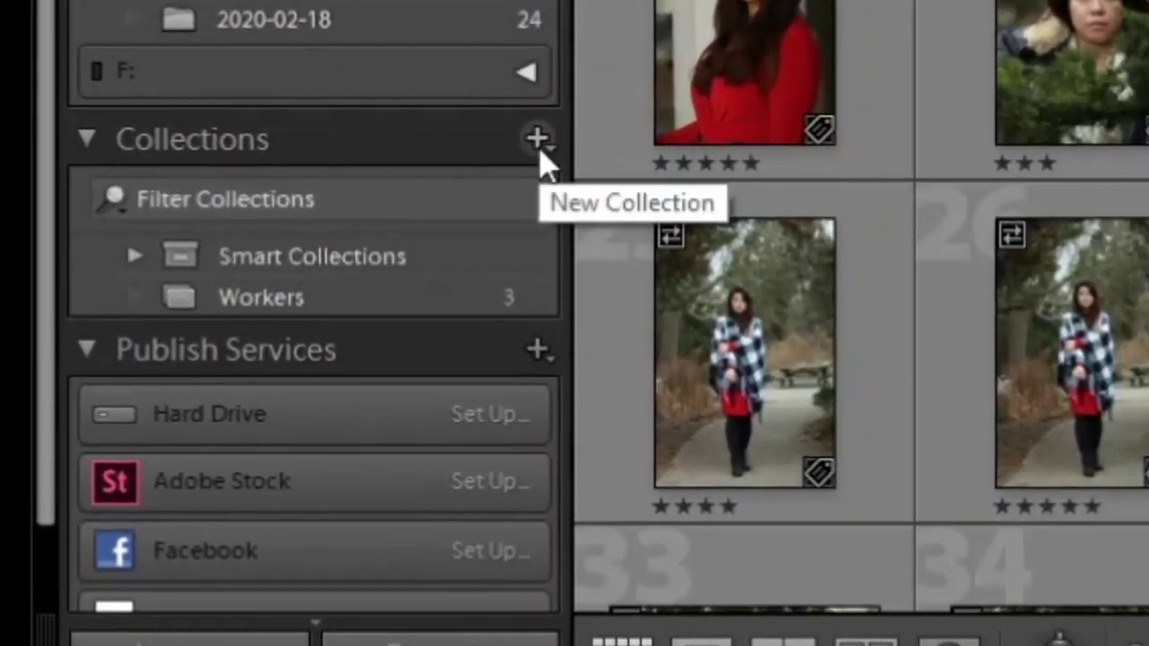
{"action": "left_click", "coordinate": [433, 201]}
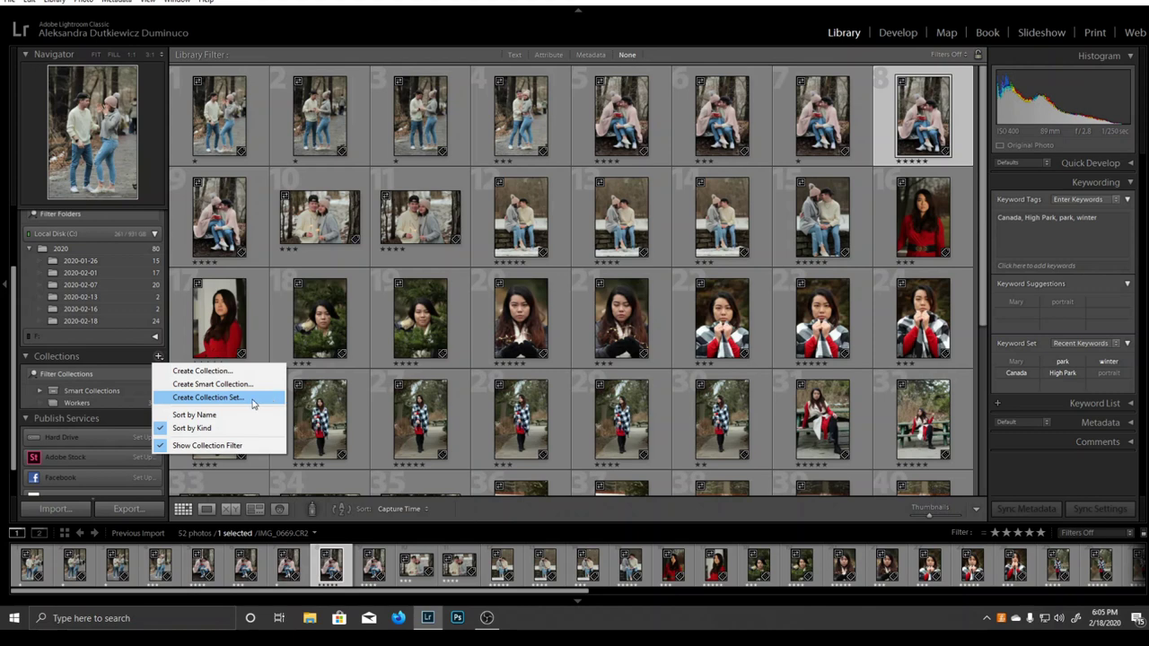
Step: Draft a collection set inside a parent set, cancel it, and bring back the new-collection menu
{"action": "left_click", "coordinate": [263, 398]}
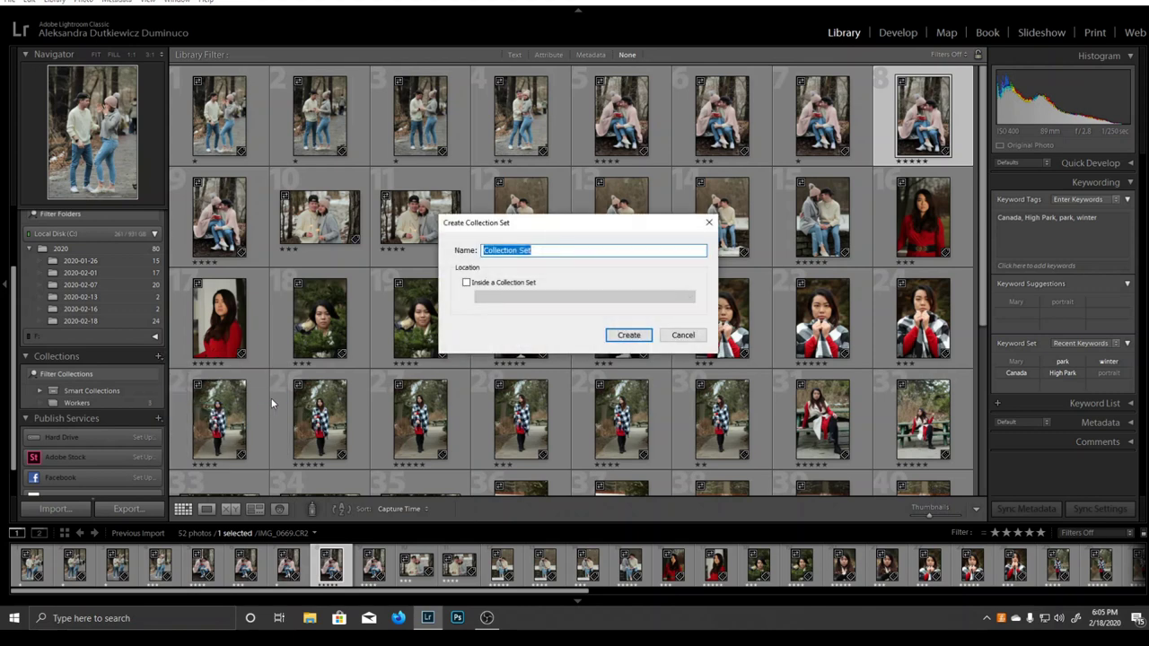
{"action": "left_click", "coordinate": [465, 283]}
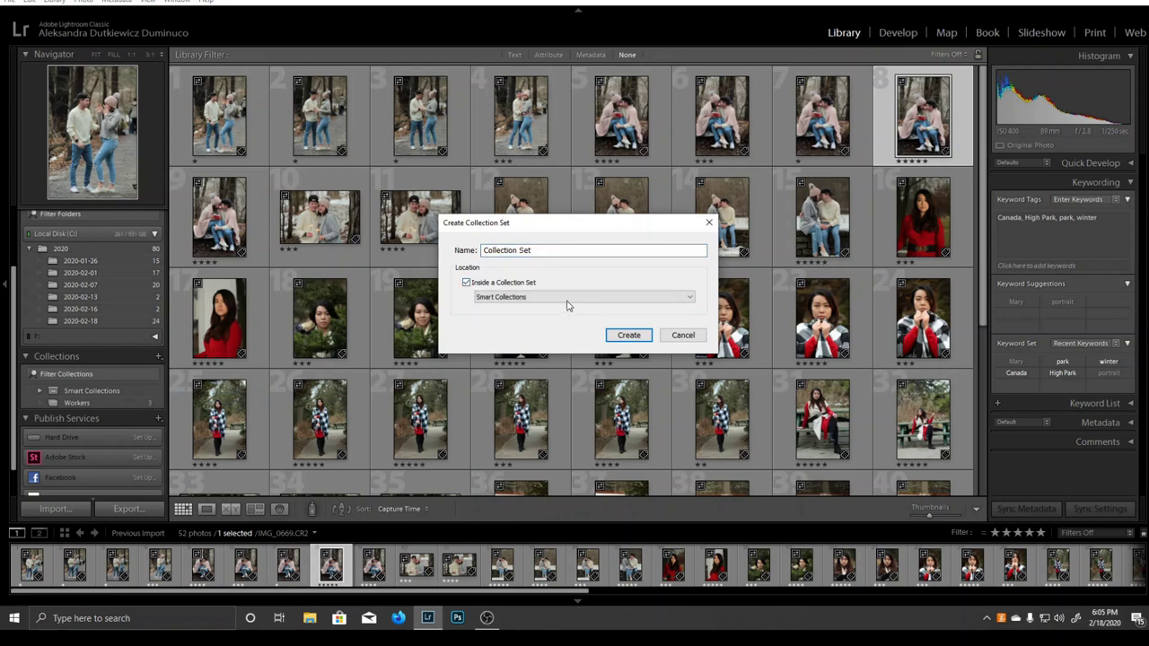
{"action": "left_click", "coordinate": [568, 300]}
{"action": "left_click", "coordinate": [672, 298]}
{"action": "left_click", "coordinate": [685, 296]}
{"action": "left_click", "coordinate": [707, 319]}
{"action": "left_click", "coordinate": [683, 335]}
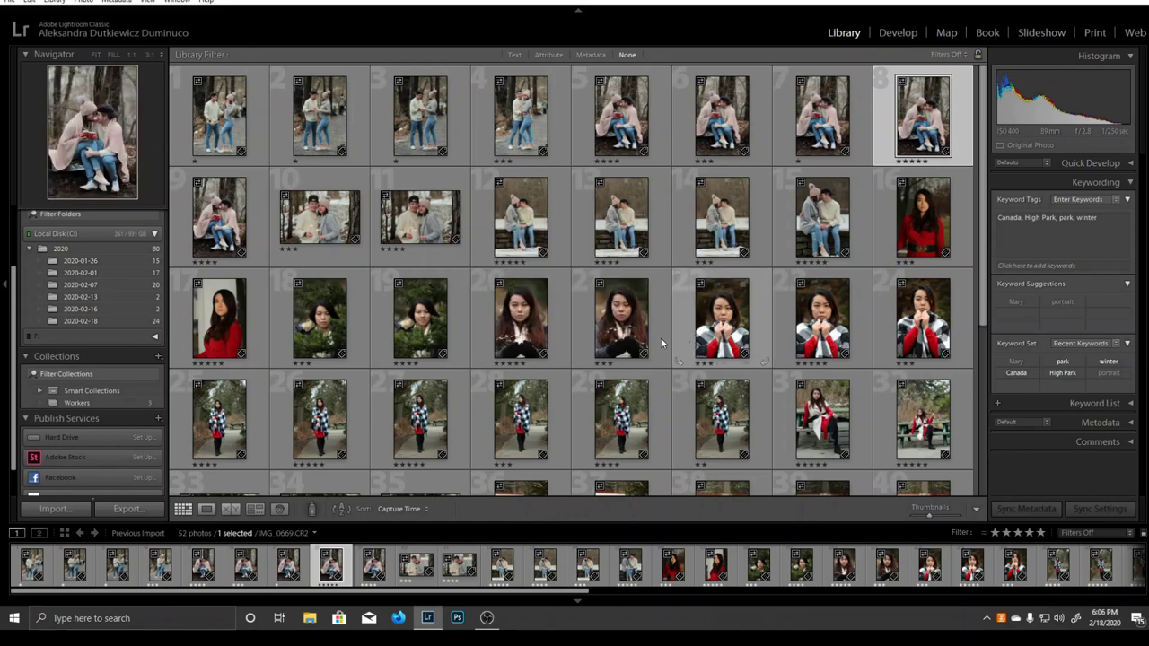
{"action": "left_click", "coordinate": [158, 356]}
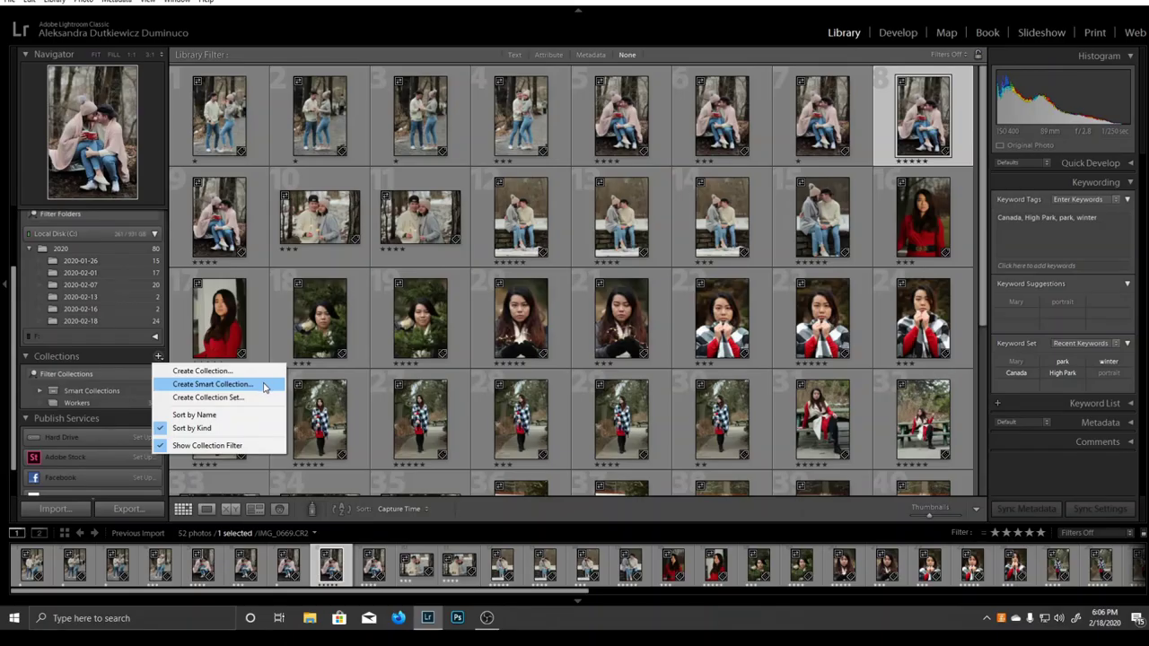
Step: Collapse and re-expand the Collections list, then choose Create Smart Collection
{"action": "left_click", "coordinate": [134, 357]}
{"action": "left_click", "coordinate": [127, 356]}
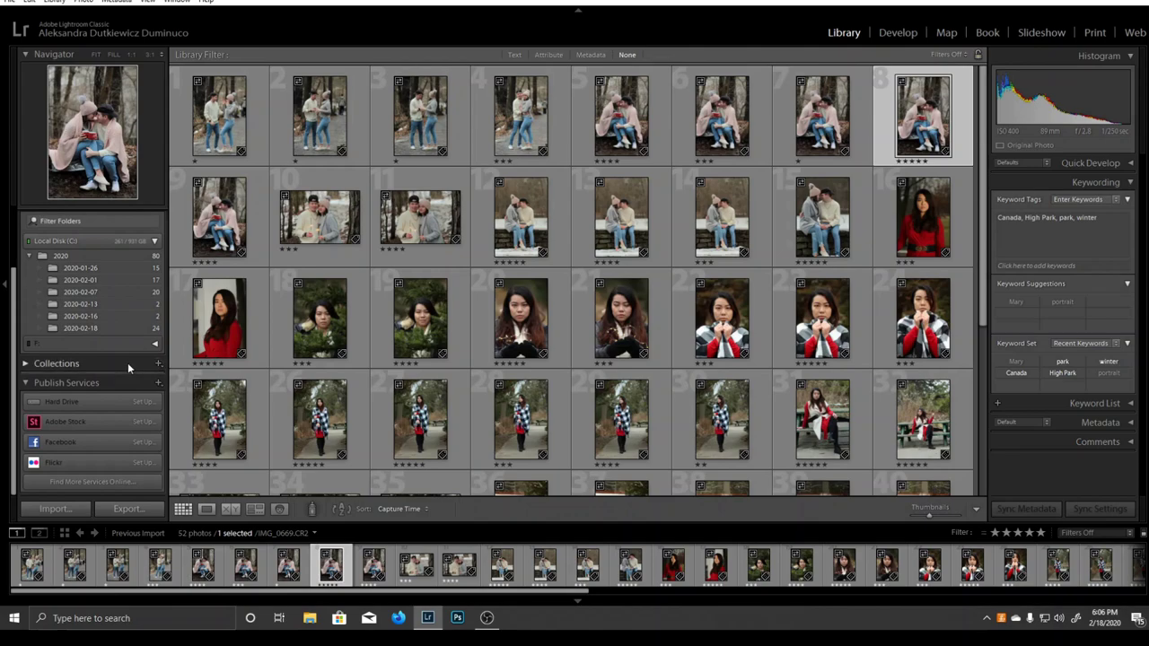
{"action": "left_click", "coordinate": [128, 362]}
{"action": "left_click", "coordinate": [158, 364]}
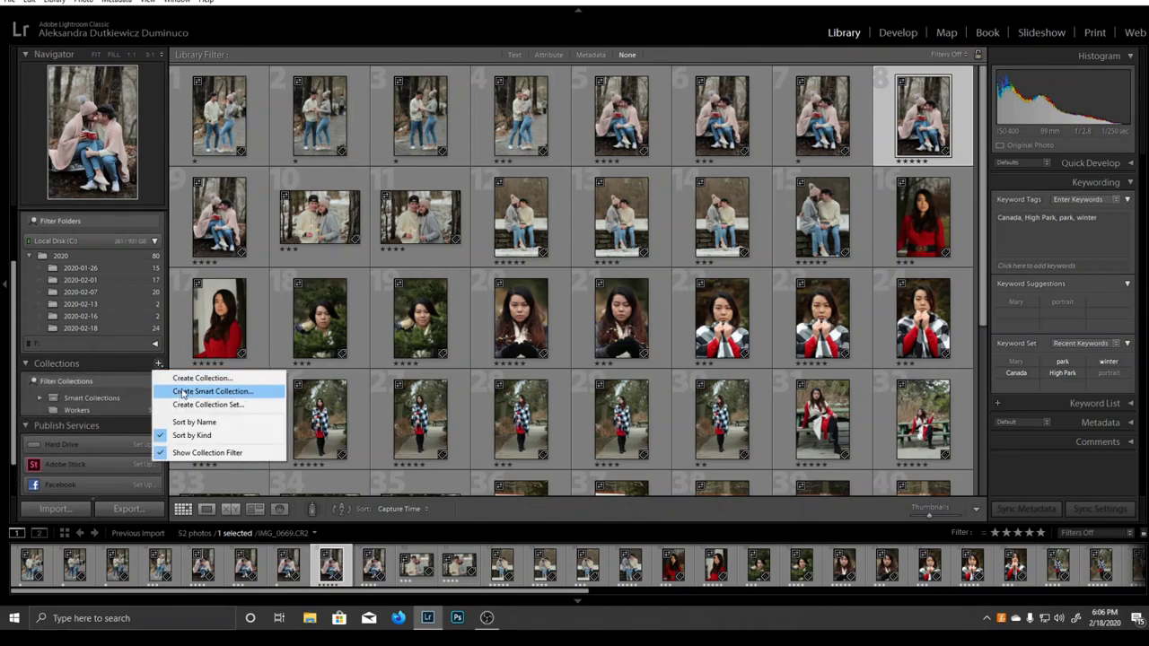
{"action": "left_click", "coordinate": [185, 393]}
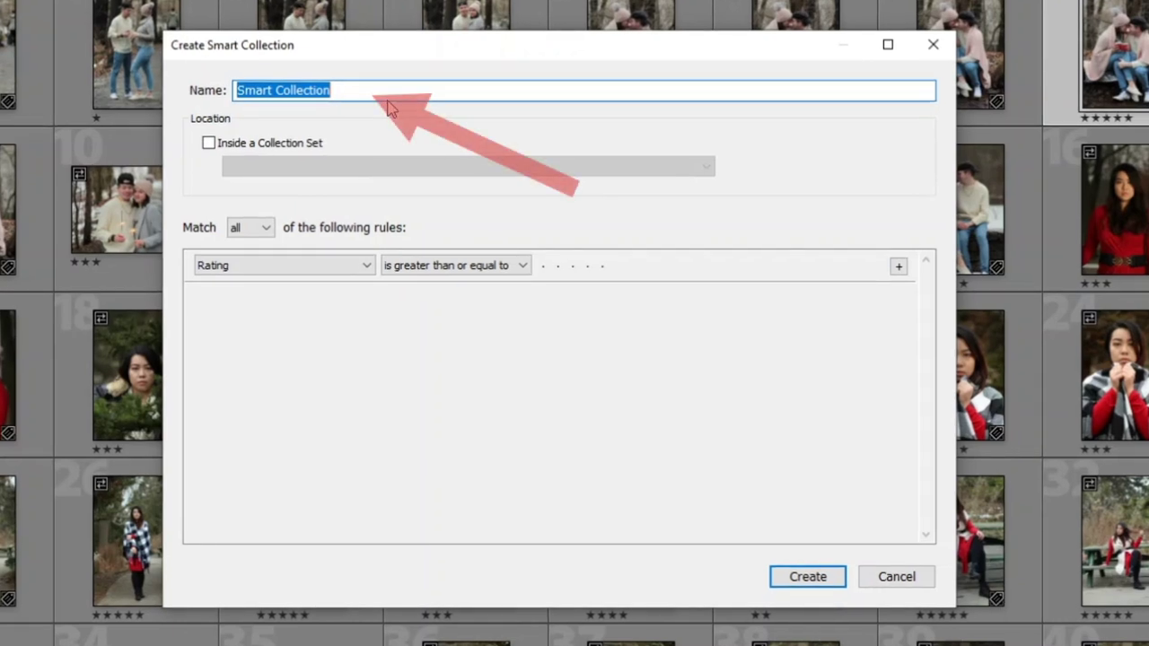
Step: Name the smart collection with the client's first name, replacing the typed 'Port'
{"action": "type", "text": "Portraits"}
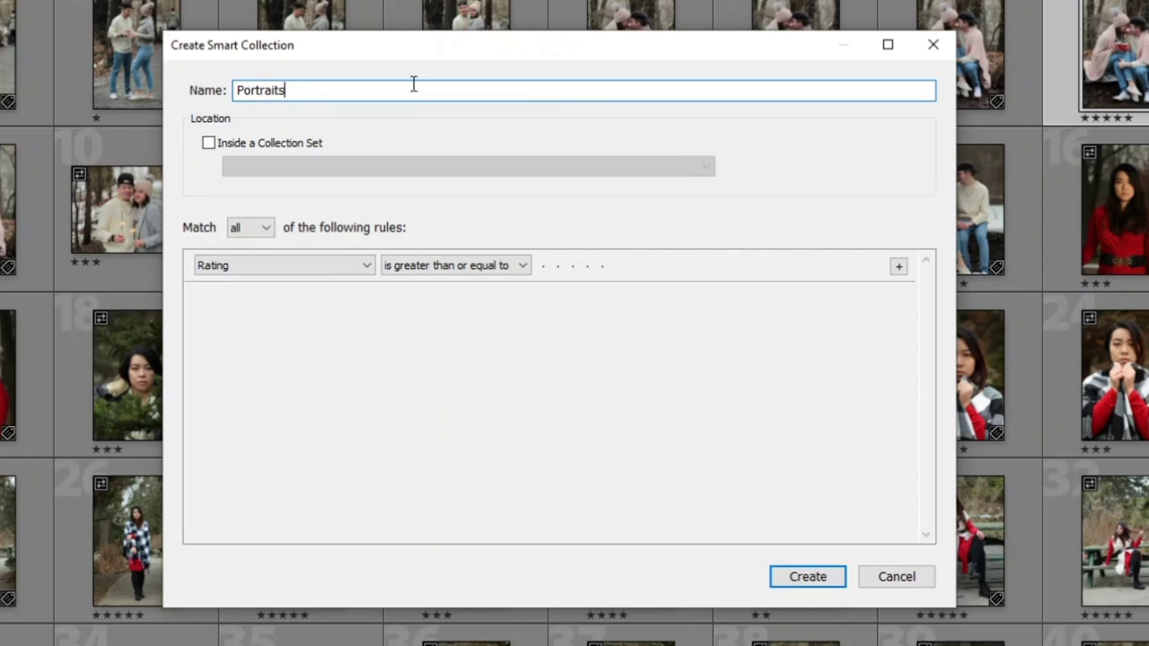
{"action": "key", "text": "ctrl+a"}
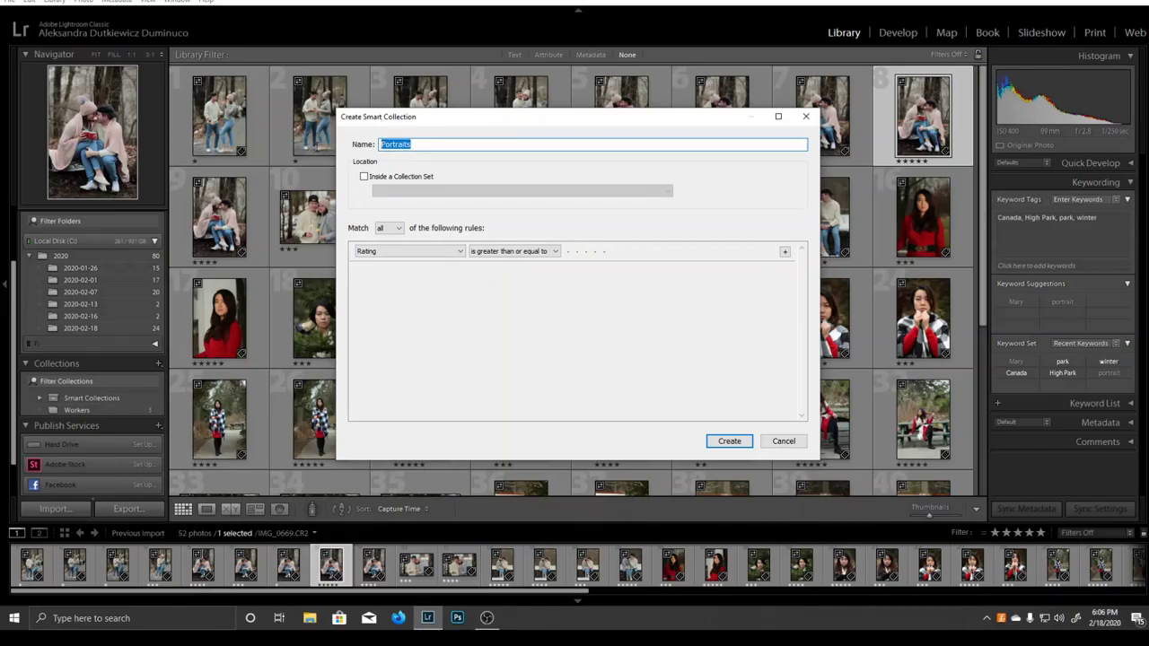
{"action": "type", "text": "Mary"}
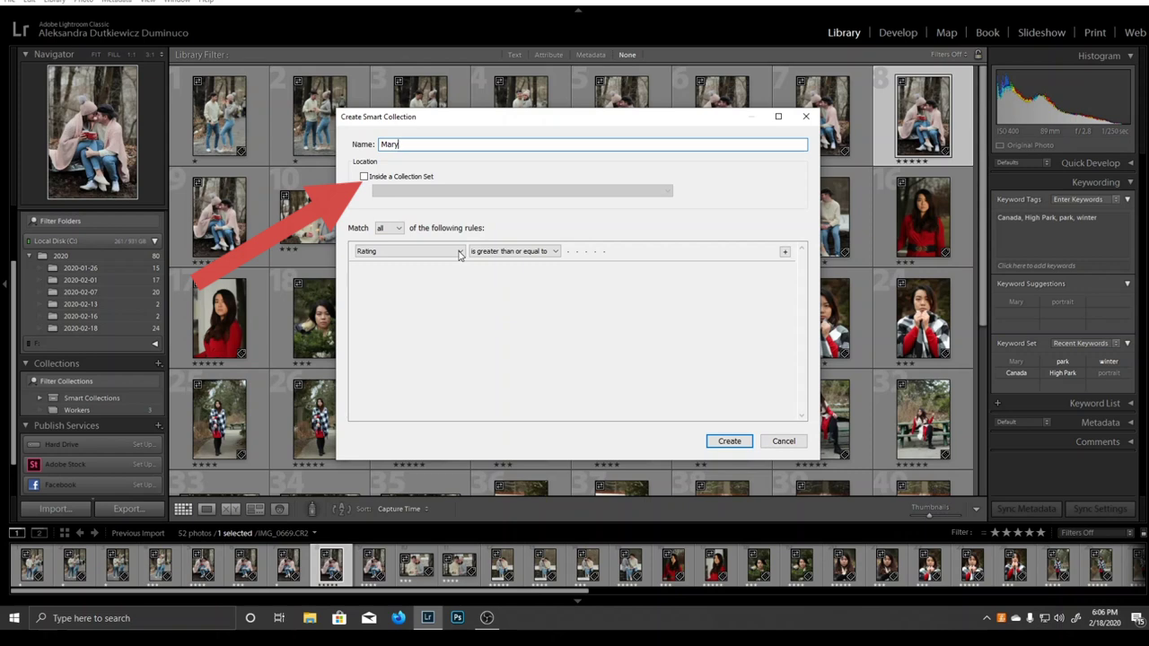
Step: Keep the smart collection matching 'all' rules and reopen the Rating rule's criteria list
{"action": "left_click", "coordinate": [460, 255]}
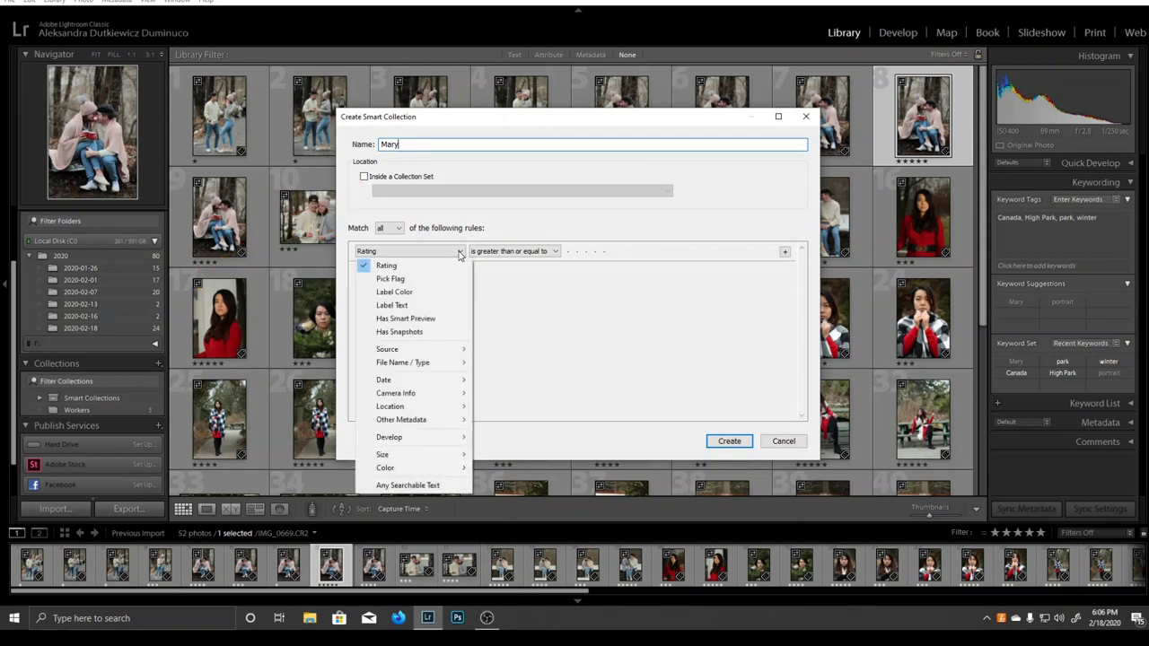
{"action": "left_click", "coordinate": [397, 230]}
{"action": "left_click", "coordinate": [397, 230]}
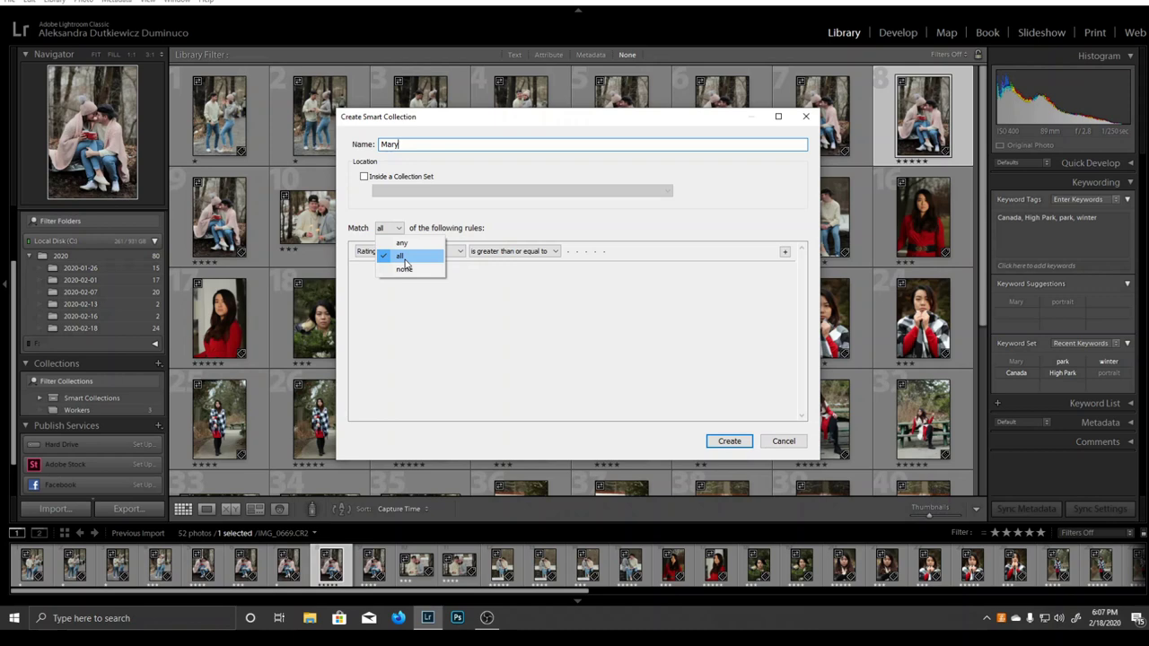
{"action": "left_click", "coordinate": [489, 241]}
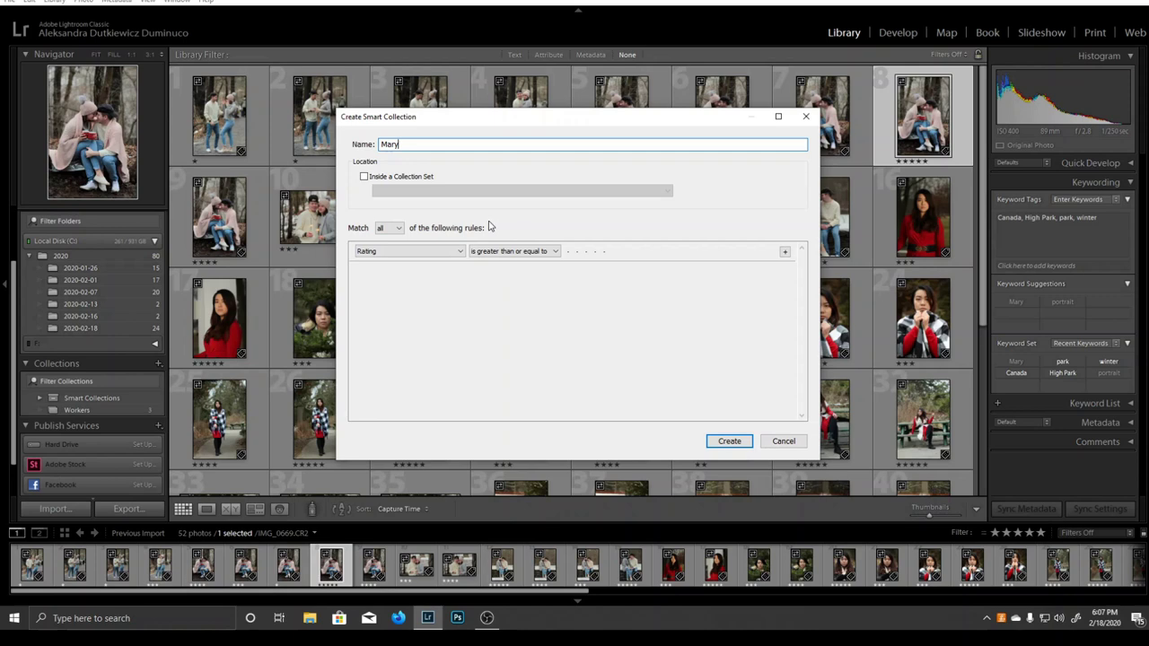
{"action": "left_click", "coordinate": [459, 256]}
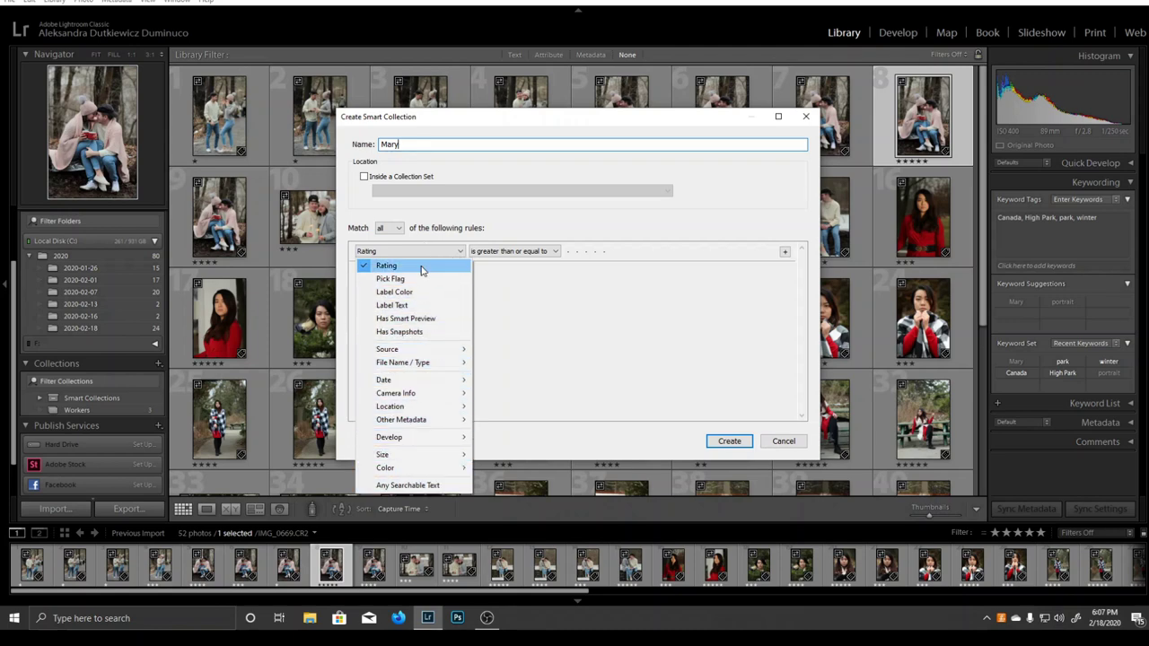
Step: Change the rule to Keywords contains the client's first name and create the smart collection
{"action": "mouse_move", "coordinate": [415, 420]}
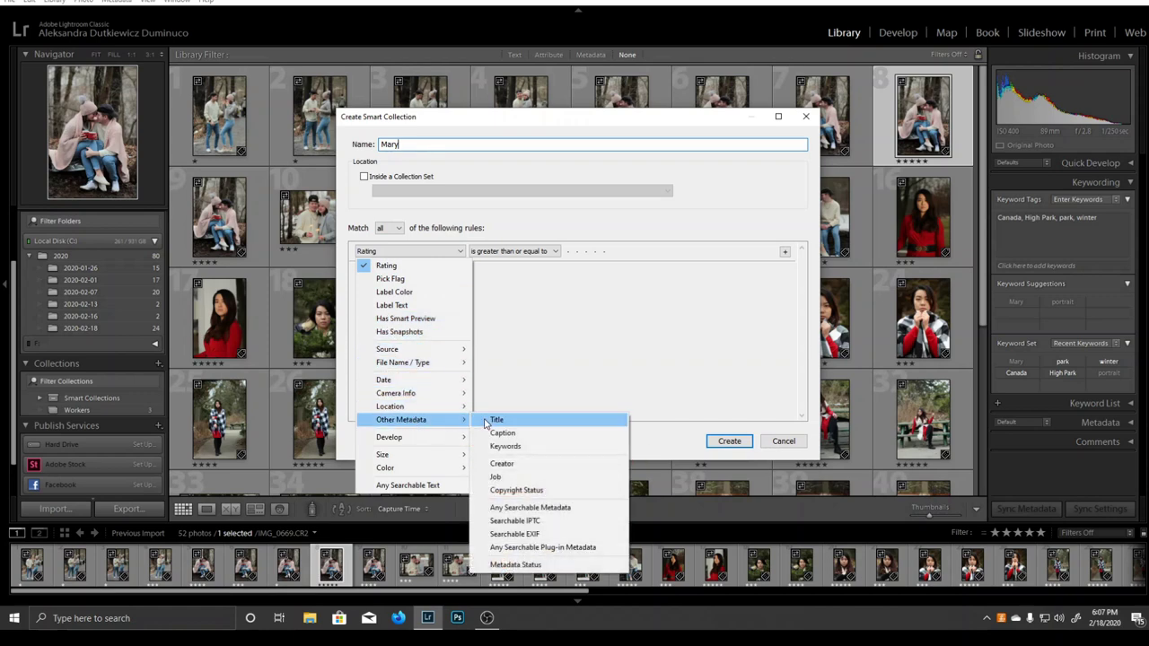
{"action": "left_click", "coordinate": [507, 447]}
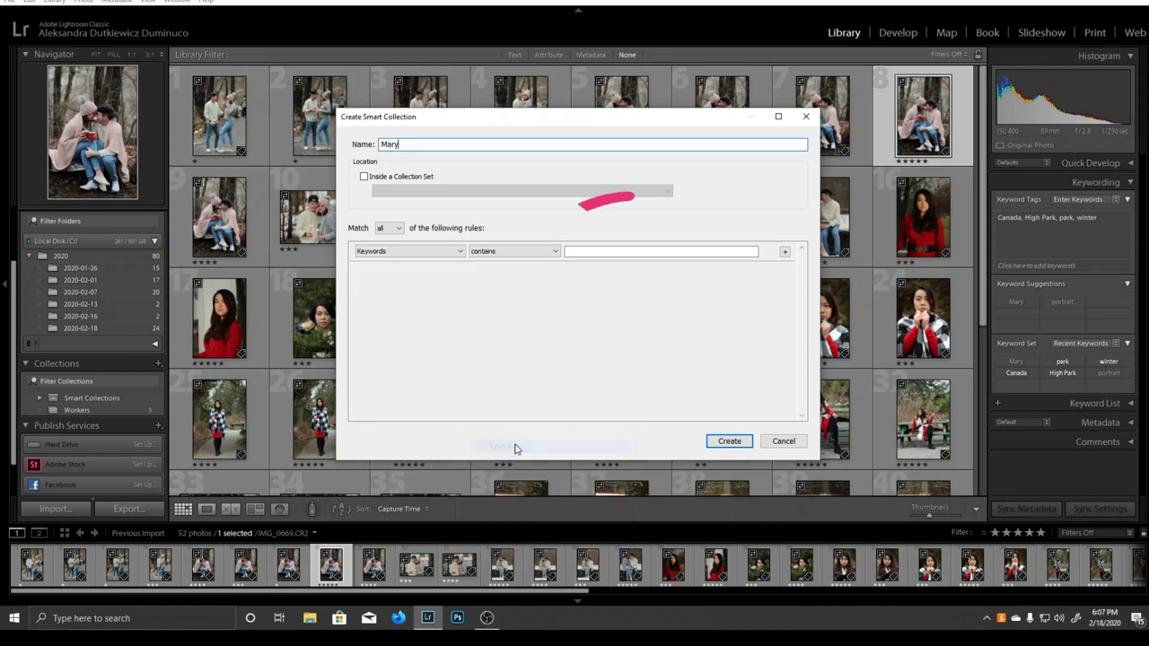
{"action": "left_click", "coordinate": [503, 255]}
{"action": "left_click", "coordinate": [592, 255]}
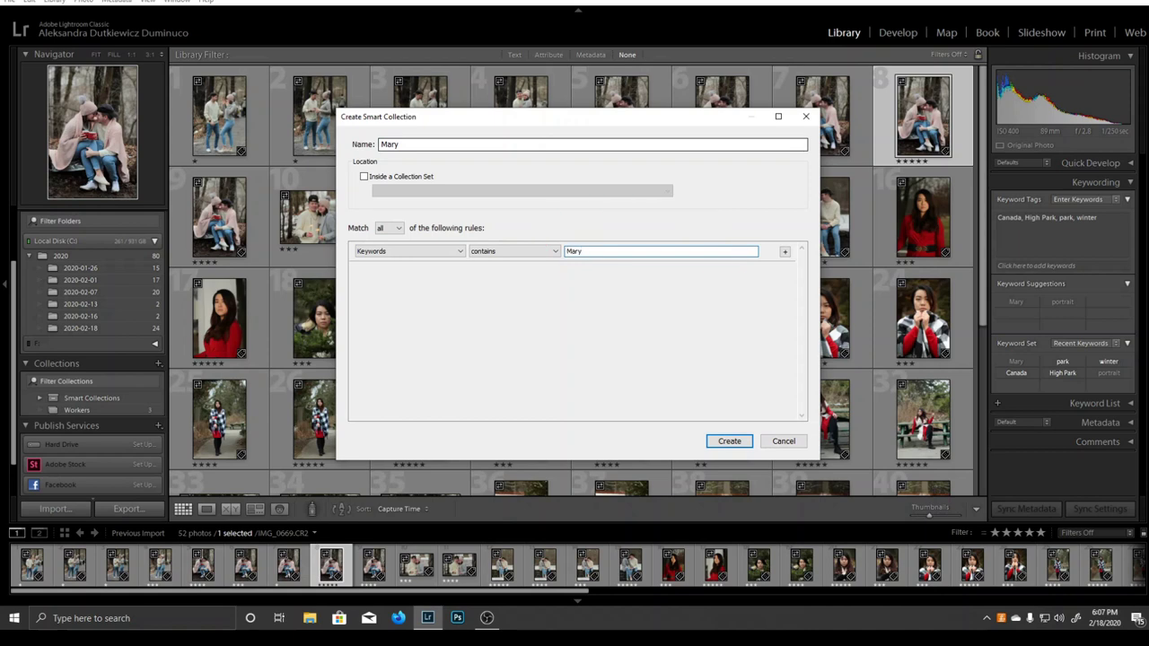
{"action": "left_click", "coordinate": [730, 439]}
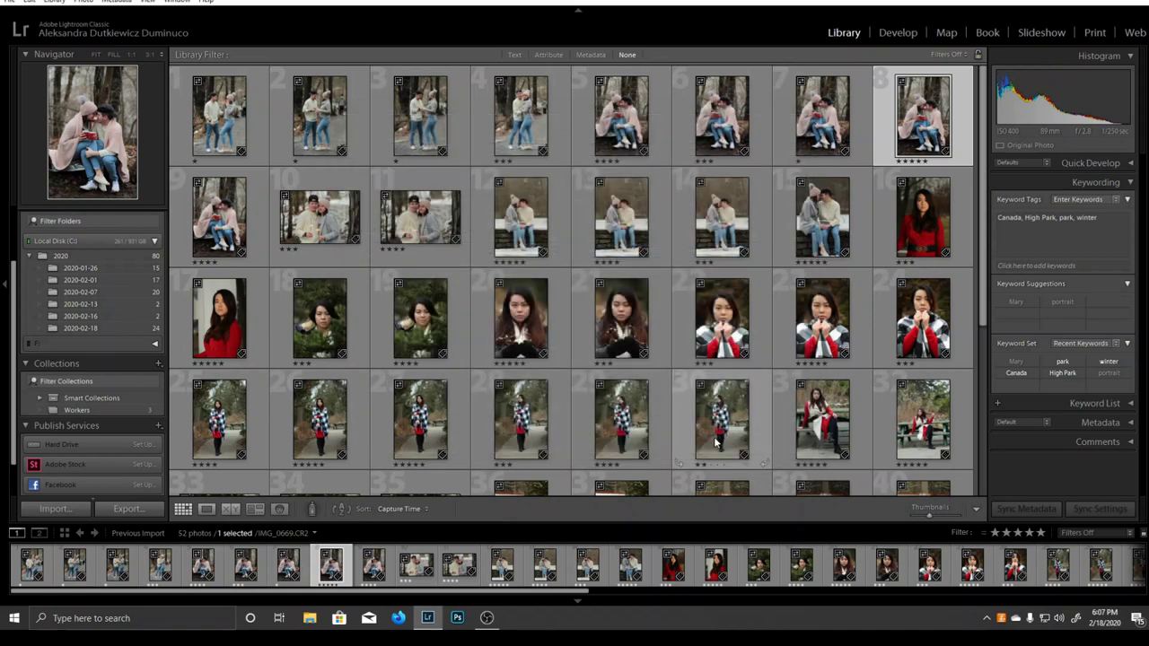